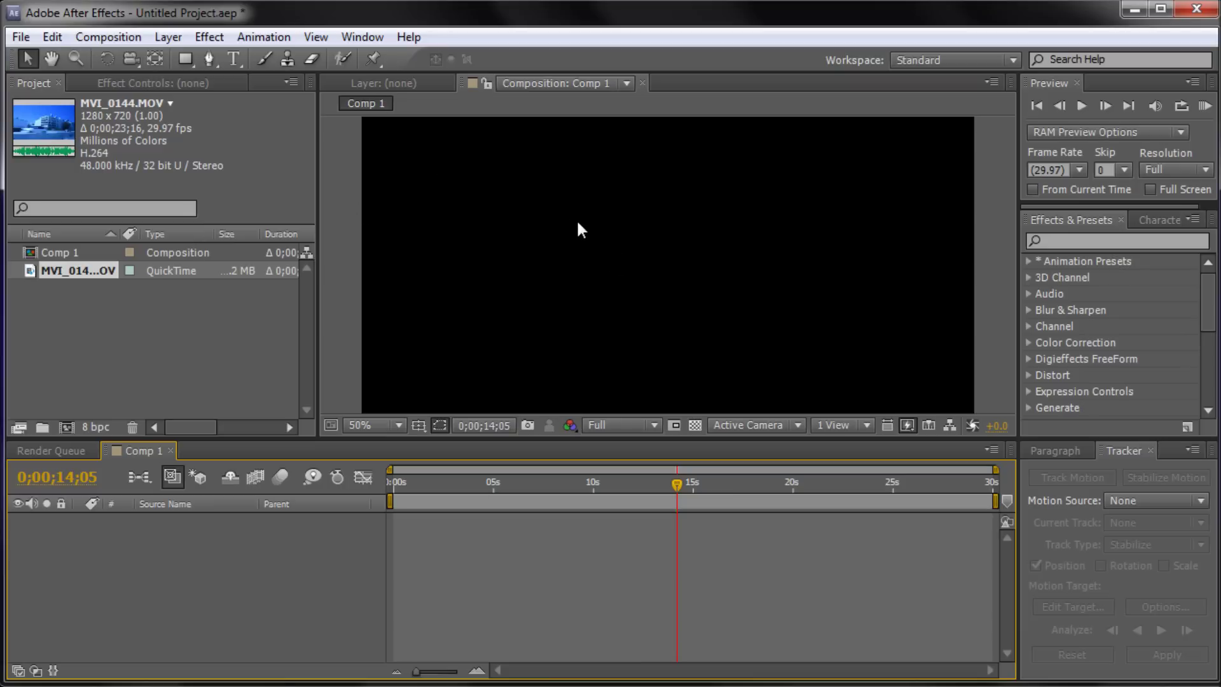
# - Add MVI_0144.MOV to Comp 1, scrub through its footage, then return to frame 0
pyautogui.moveTo(68, 269); pyautogui.dragTo(184, 557)
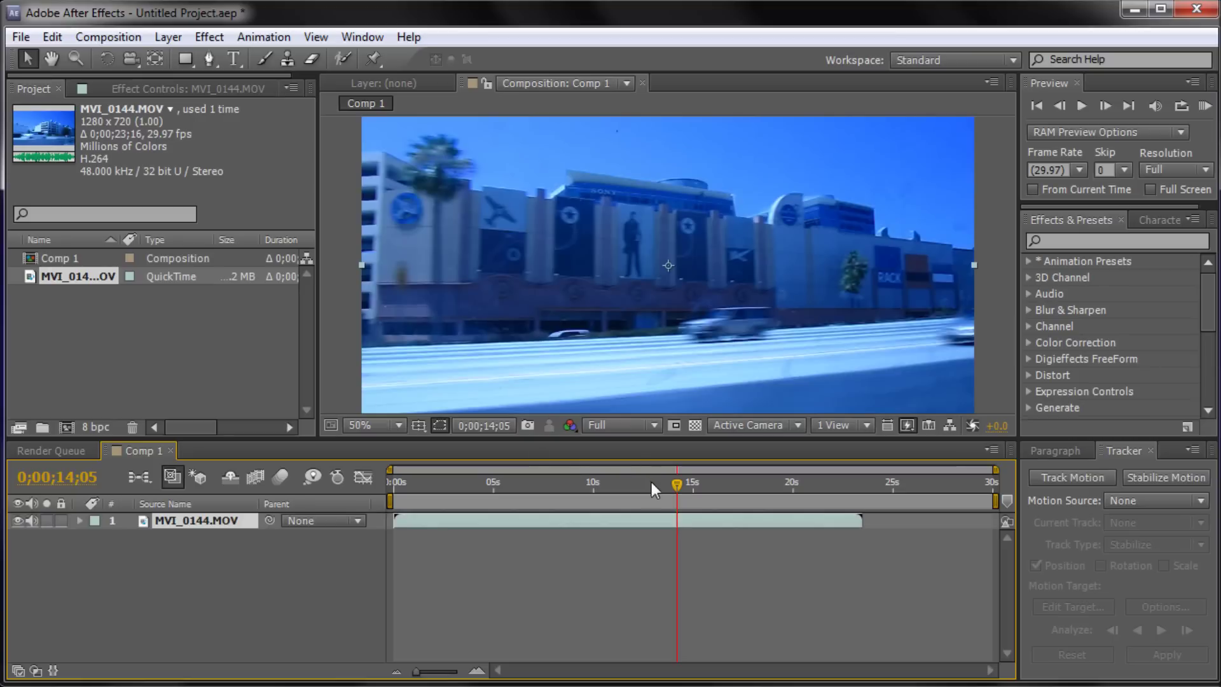
pyautogui.moveTo(651, 482); pyautogui.dragTo(399, 499)
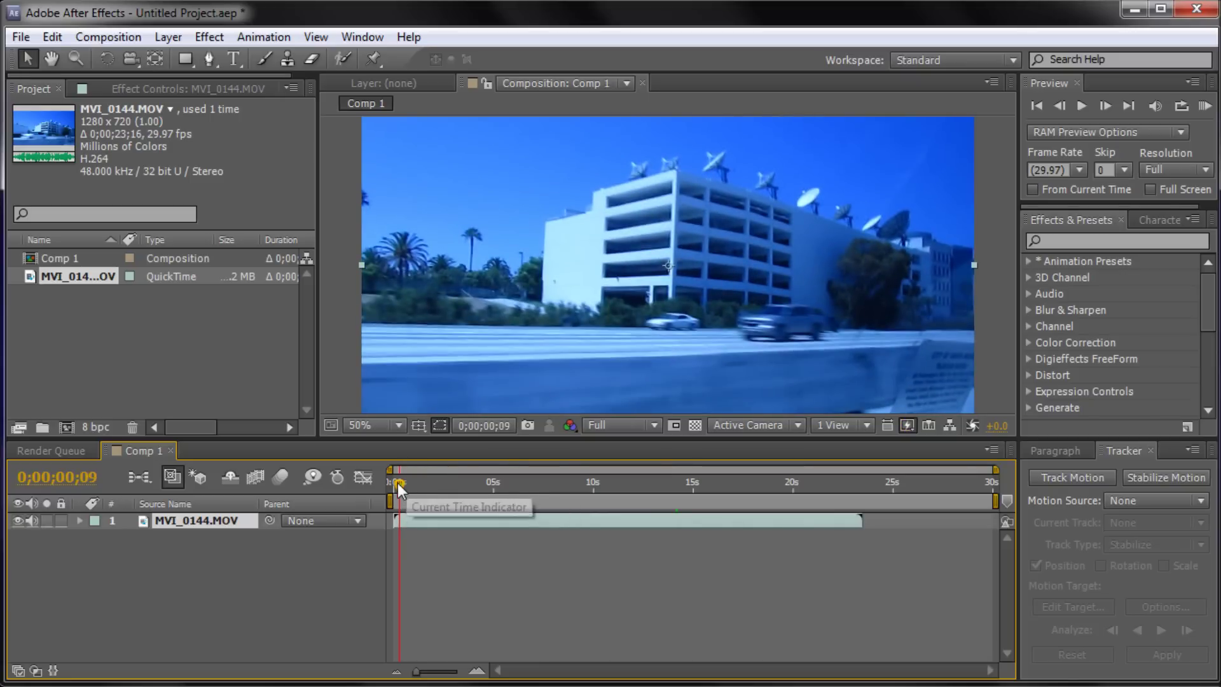
pyautogui.moveTo(398, 482); pyautogui.dragTo(437, 514)
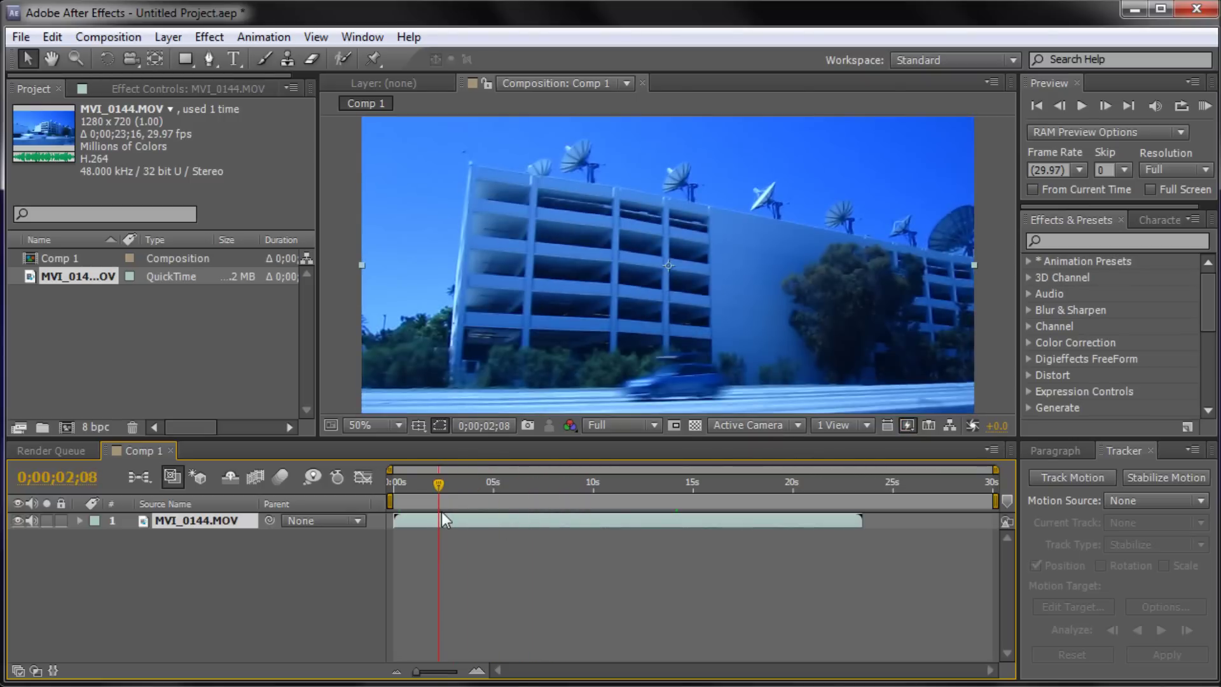
pyautogui.moveTo(436, 490); pyautogui.dragTo(391, 501)
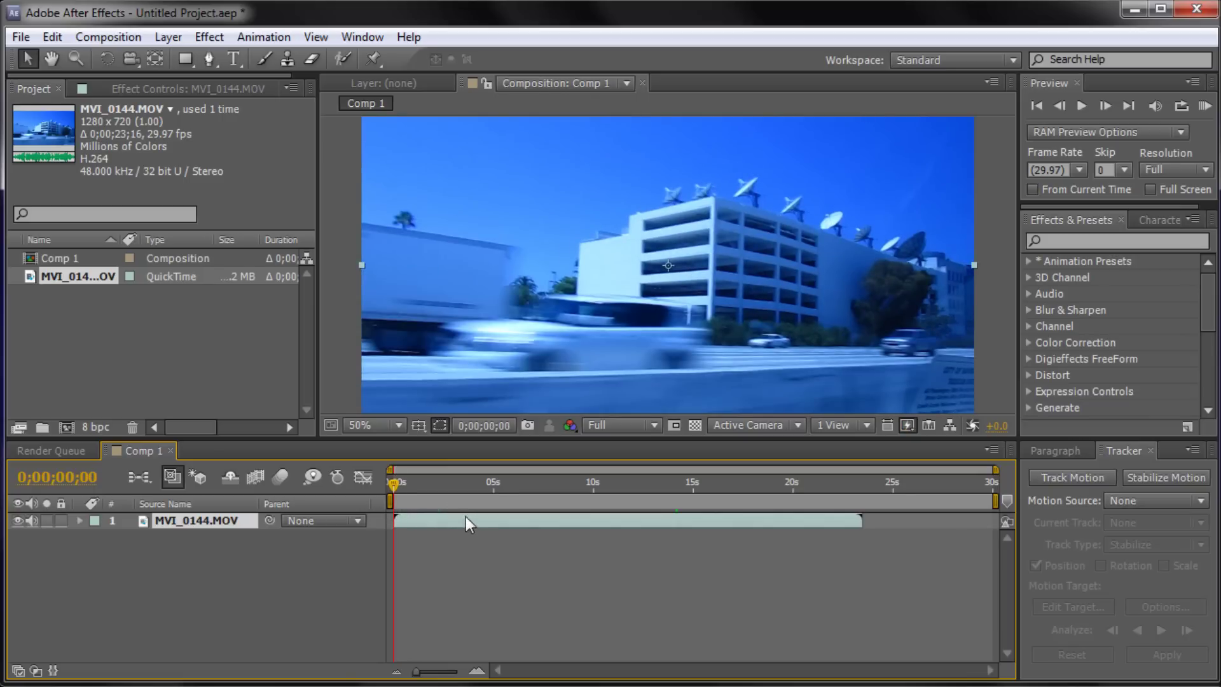
pyautogui.rightClick(464, 517)
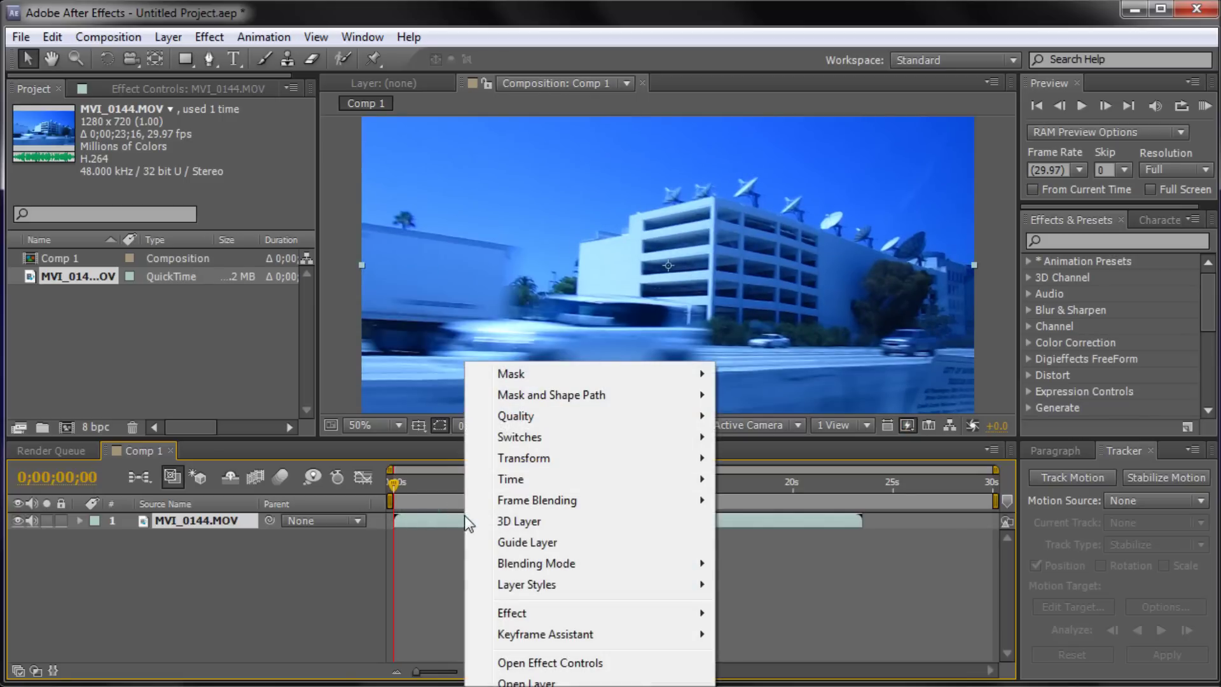
pyautogui.click(422, 524)
pyautogui.rightClick(483, 516)
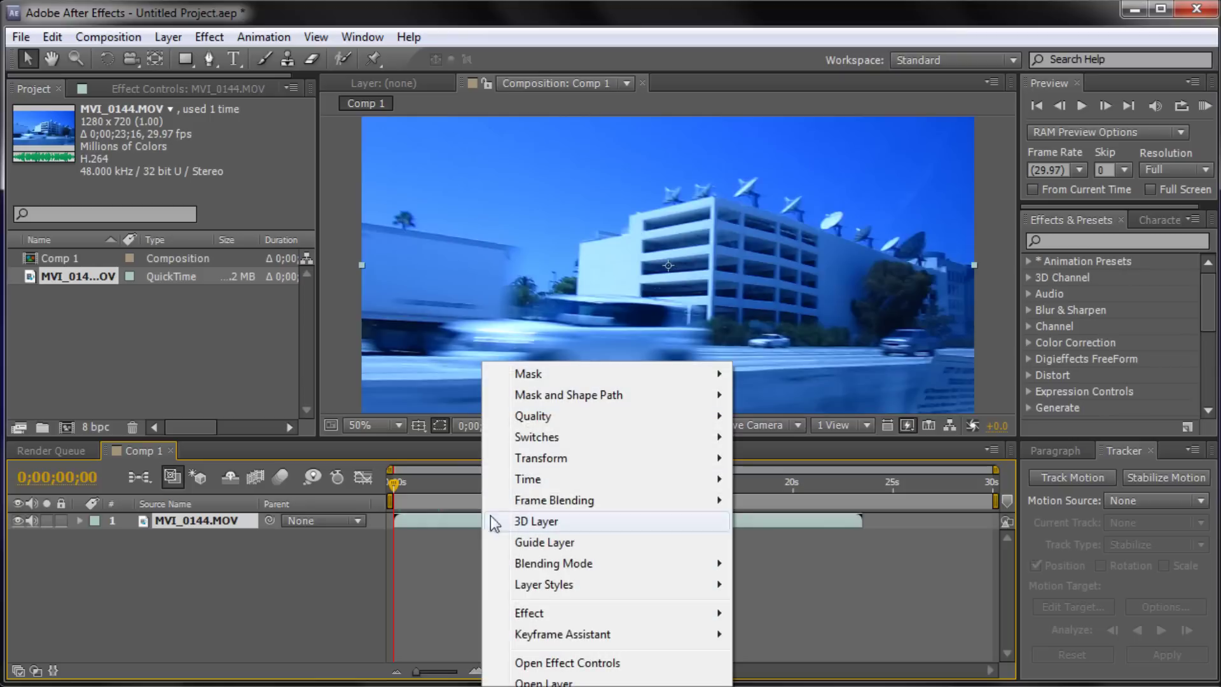
pyautogui.moveTo(551, 485)
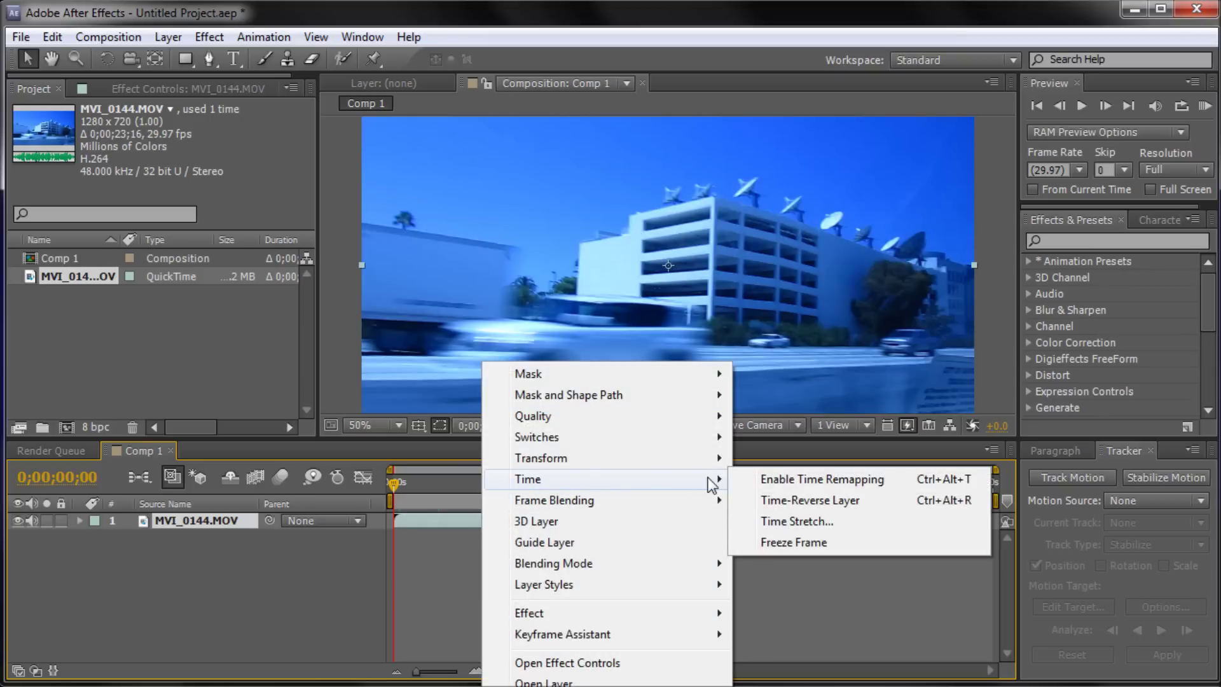
pyautogui.click(794, 499)
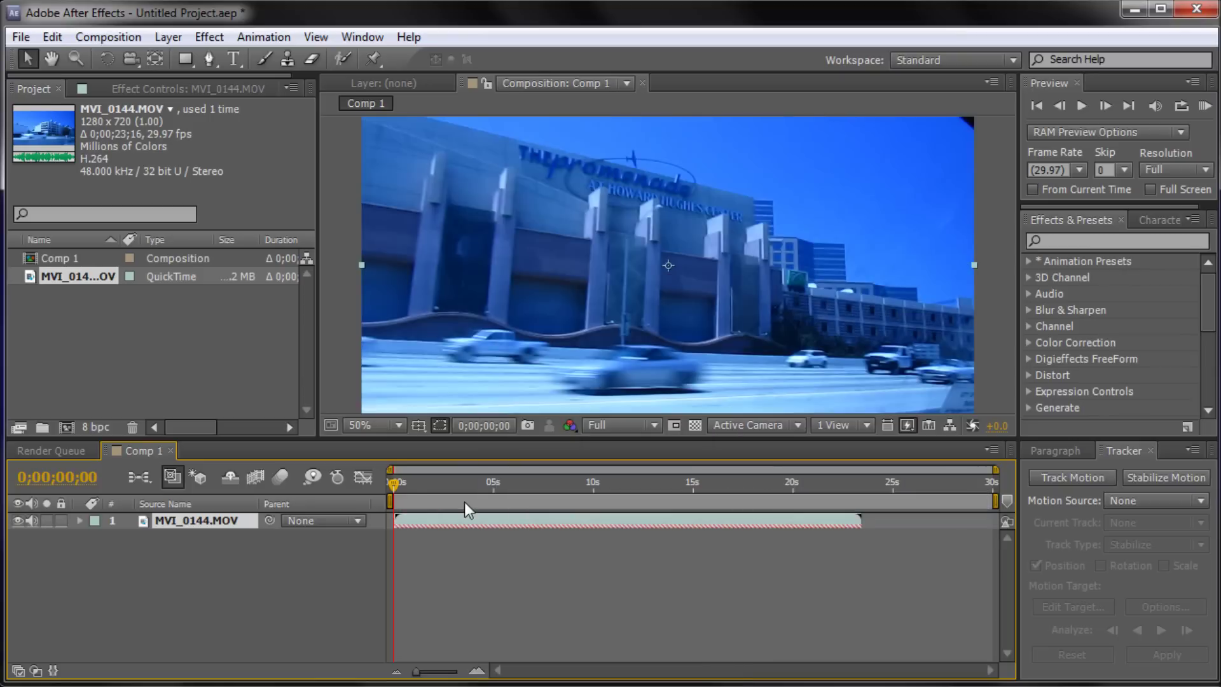
pyautogui.moveTo(391, 486); pyautogui.dragTo(434, 514)
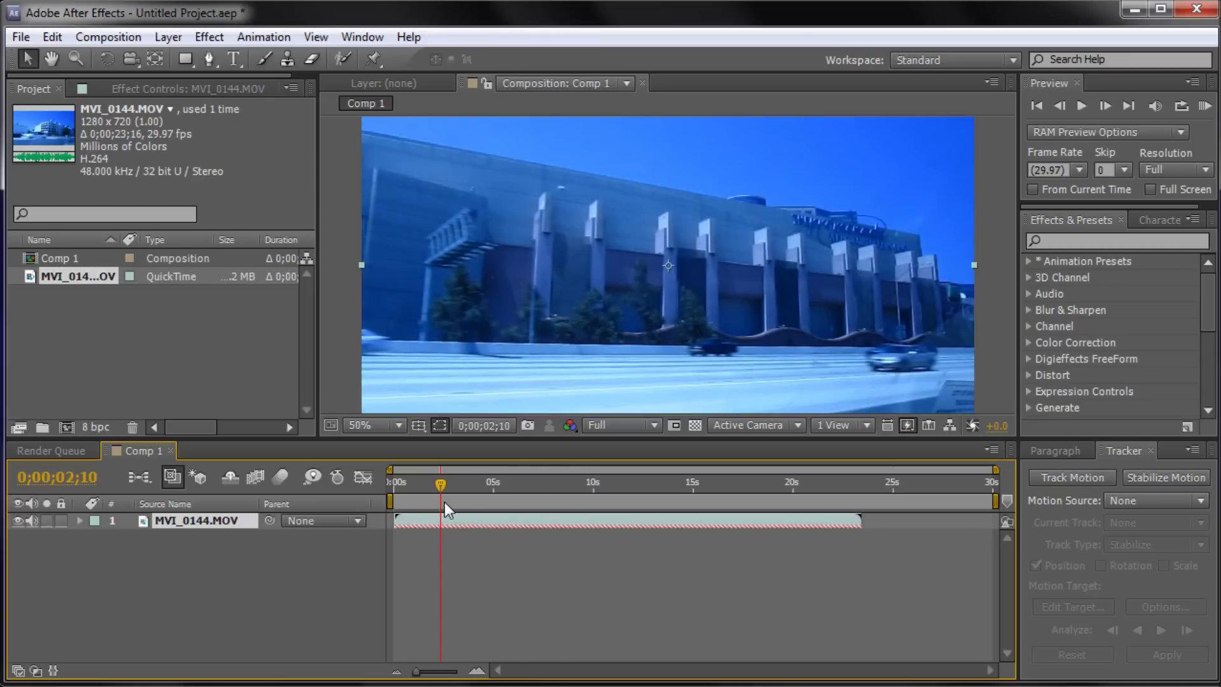
pyautogui.press('Home')
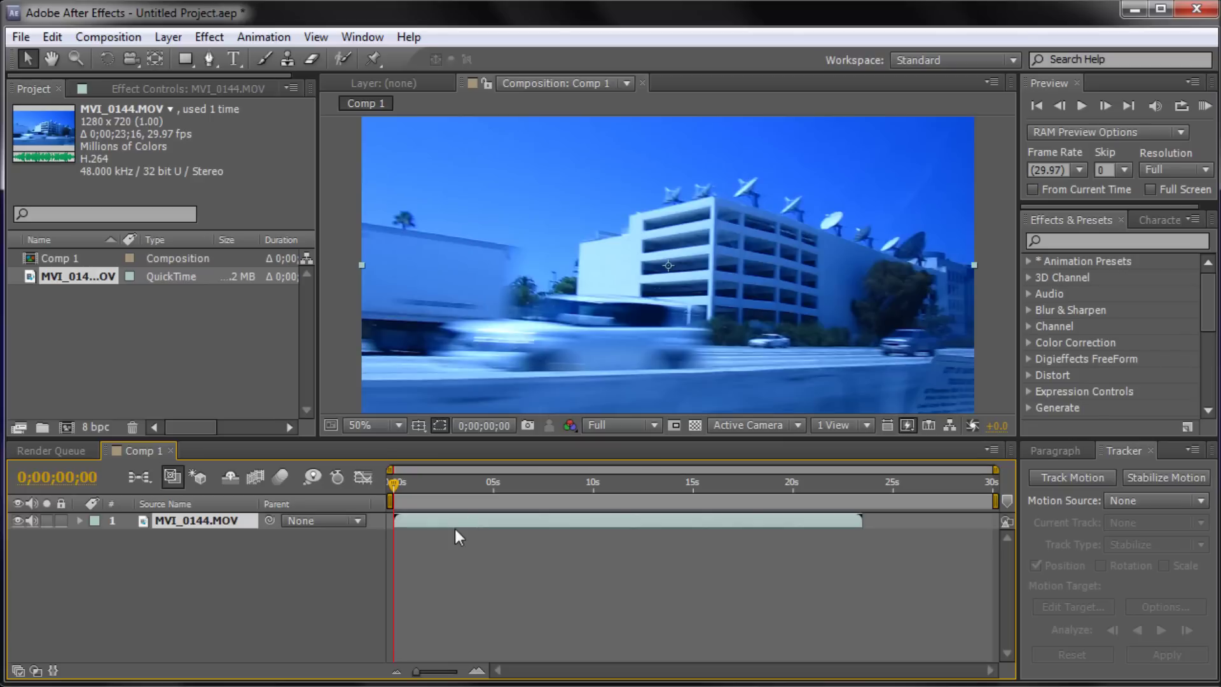
pyautogui.rightClick(453, 521)
pyautogui.moveTo(517, 482)
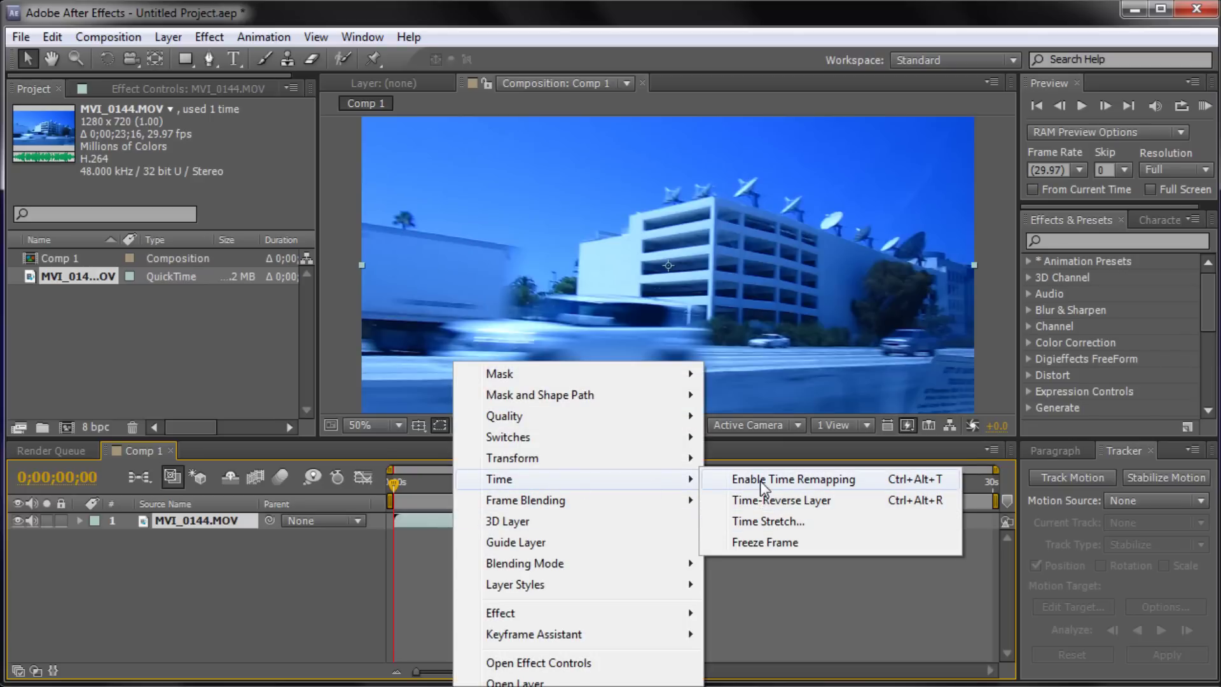
pyautogui.click(757, 522)
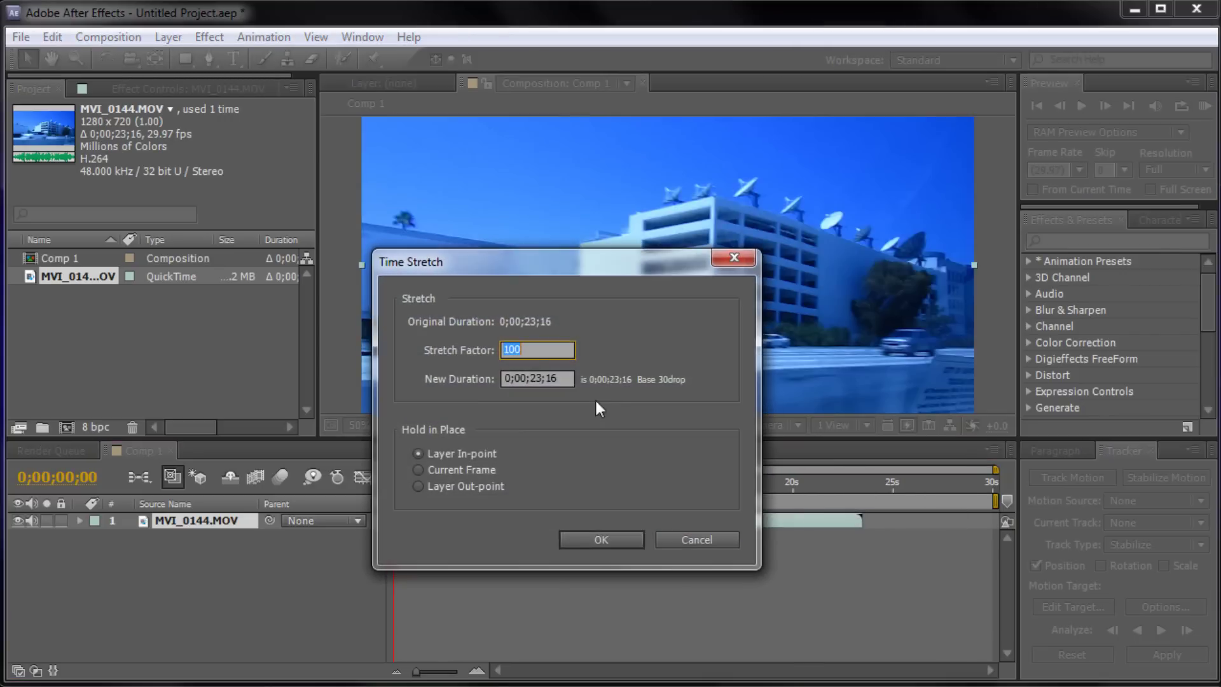
pyautogui.moveTo(503, 262); pyautogui.dragTo(507, 236)
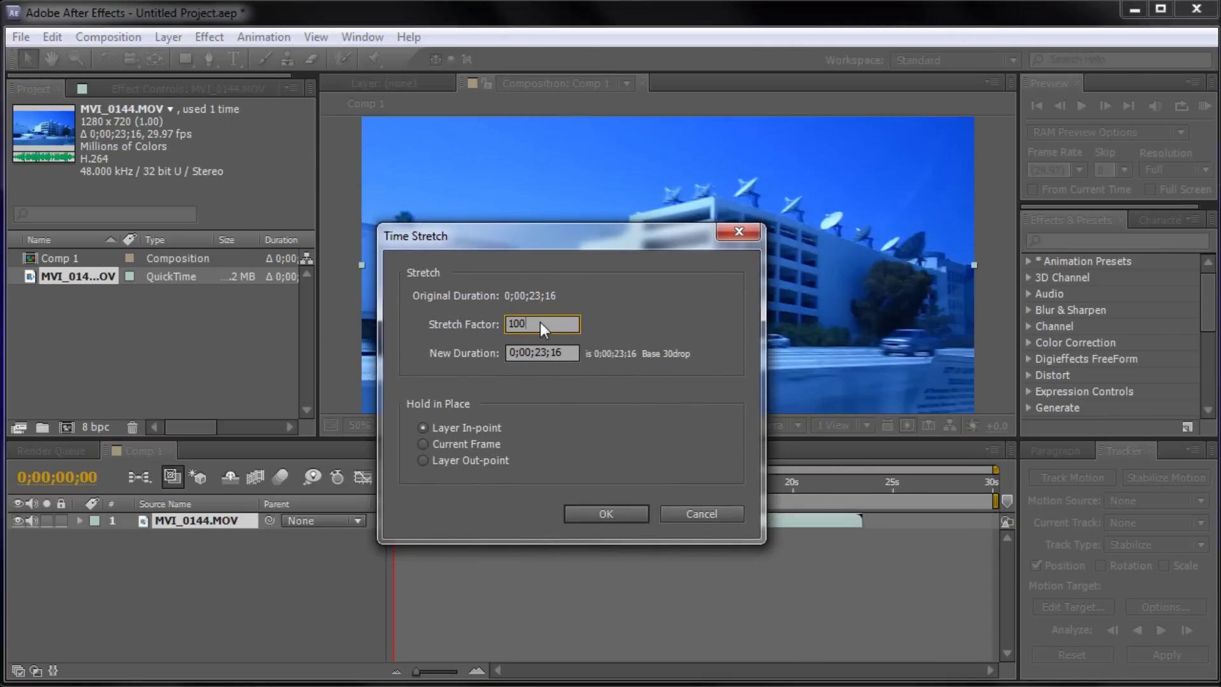
pyautogui.click(562, 353)
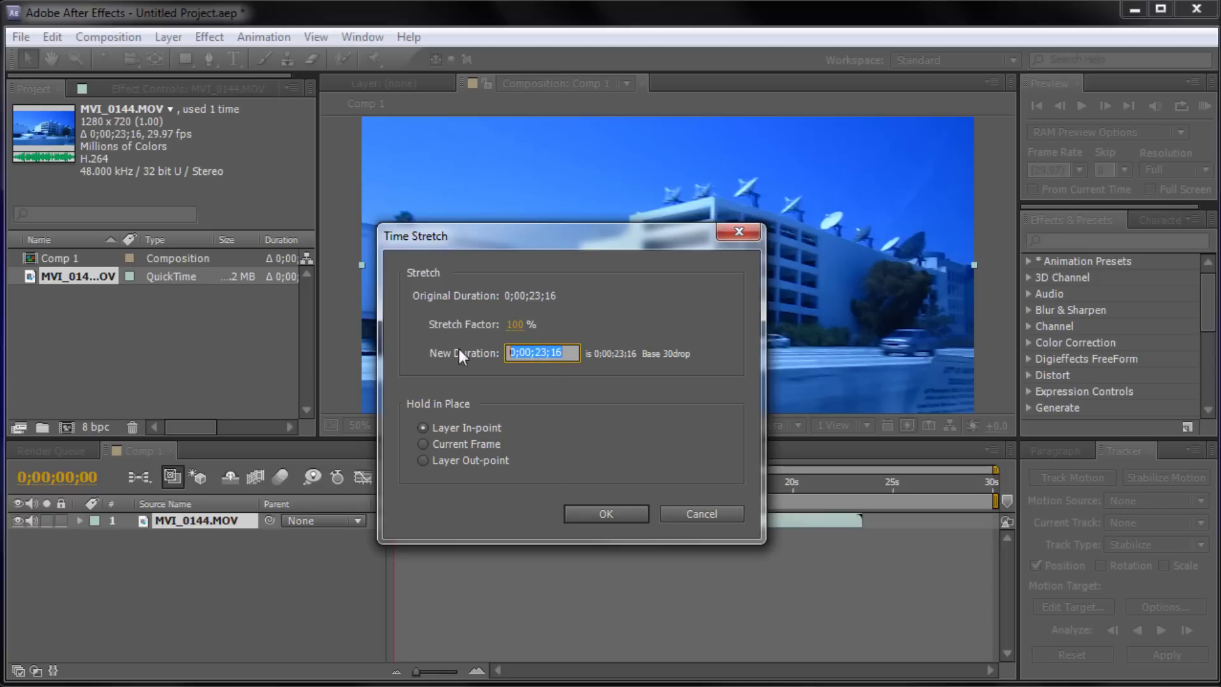
pyautogui.click(511, 353)
pyautogui.click(572, 353)
pyautogui.click(512, 326)
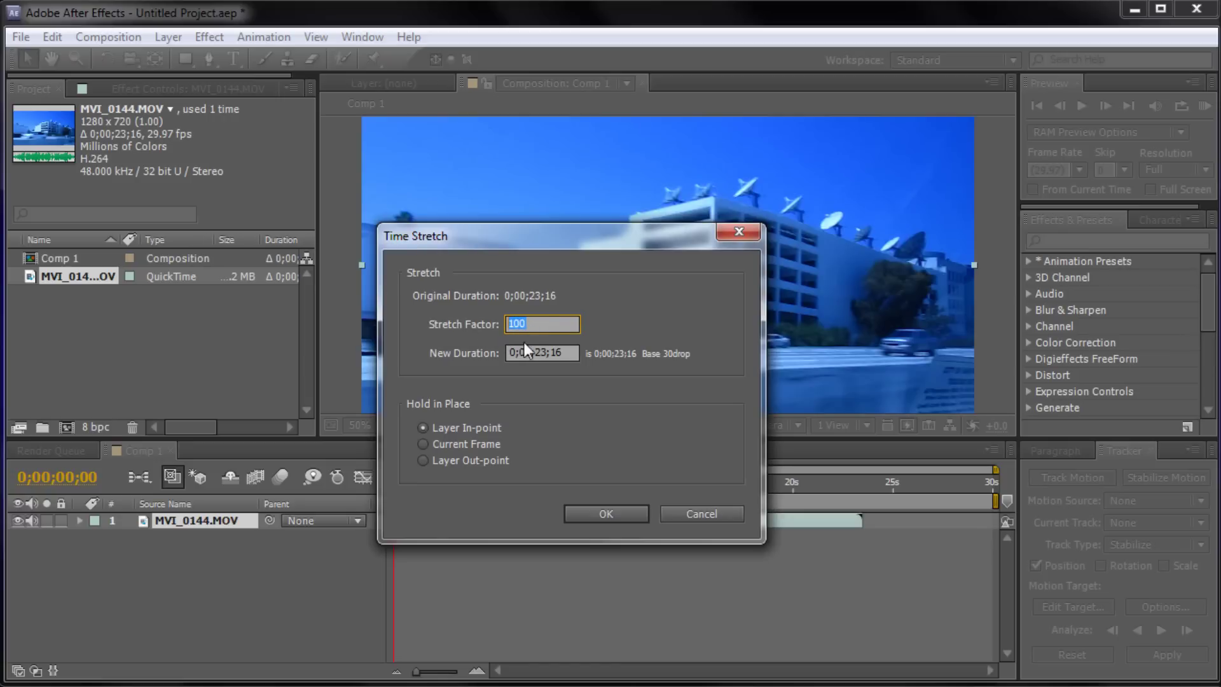
pyautogui.write('50')
pyautogui.click(606, 513)
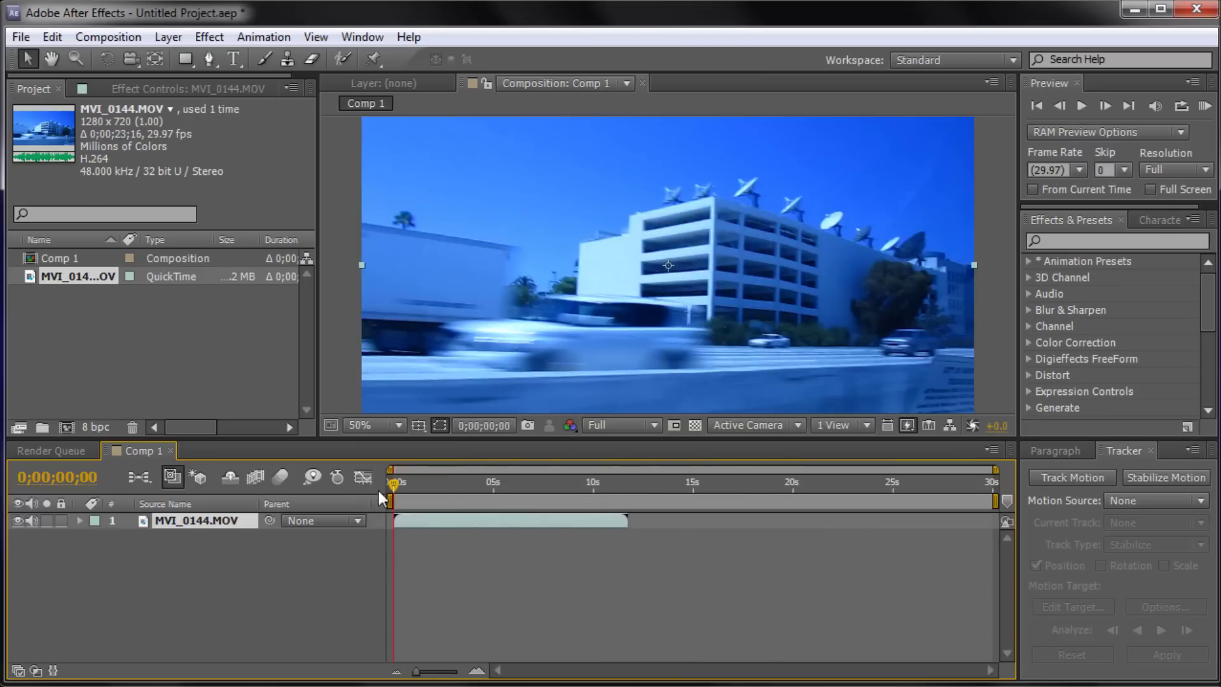
pyautogui.moveTo(379, 491); pyautogui.dragTo(420, 497)
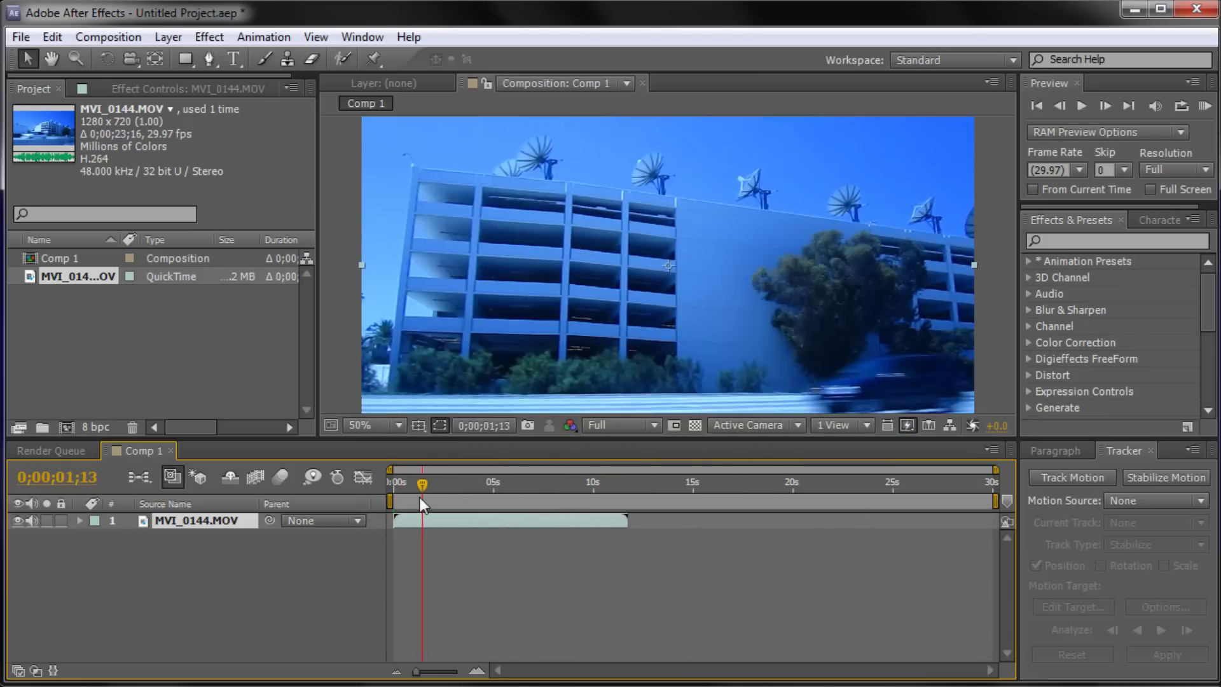
pyautogui.press('space')
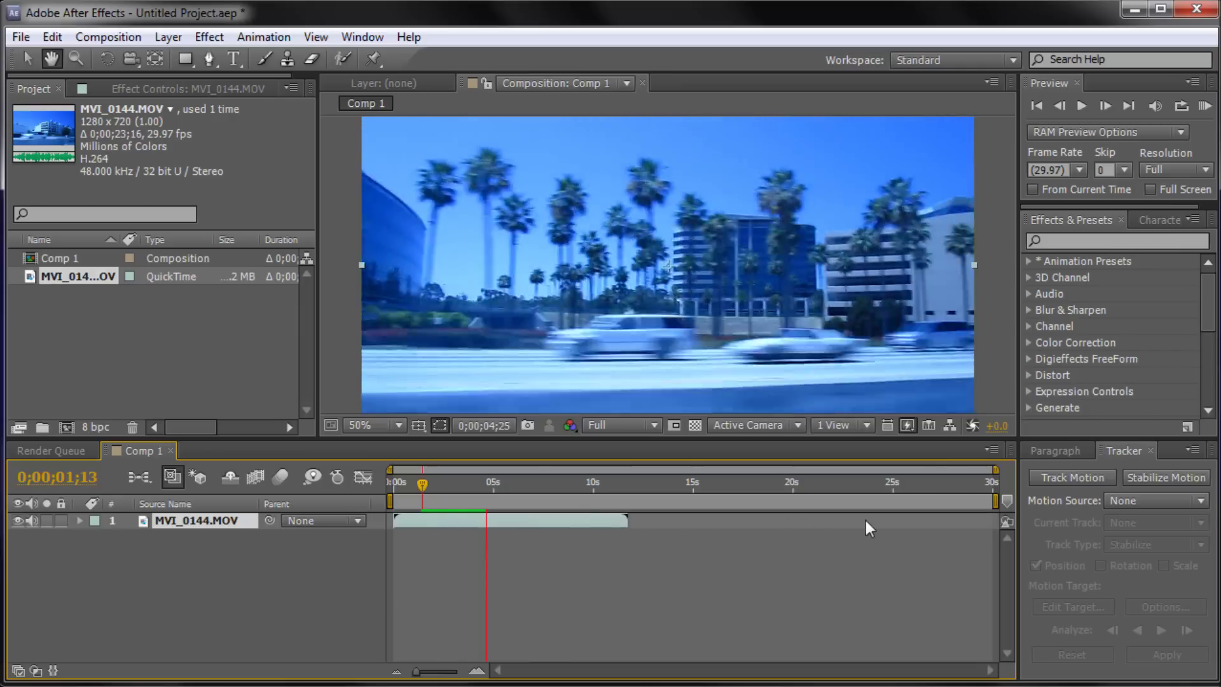
pyautogui.press('space')
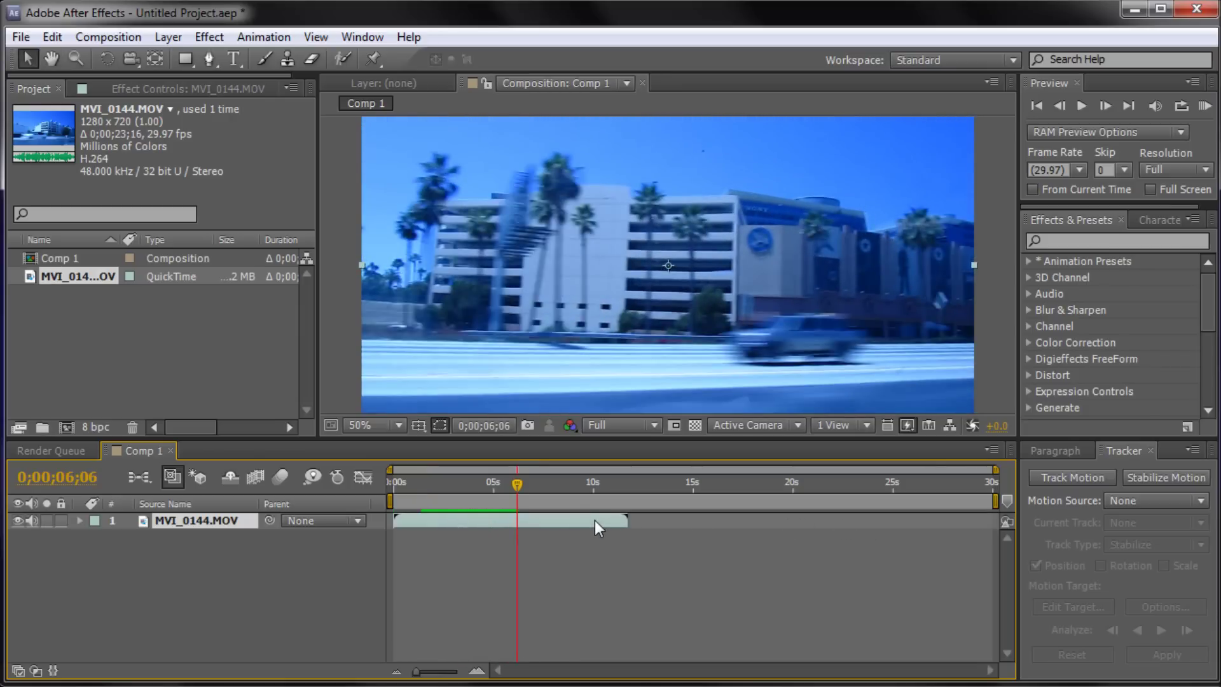
pyautogui.press('Home')
pyautogui.rightClick(562, 519)
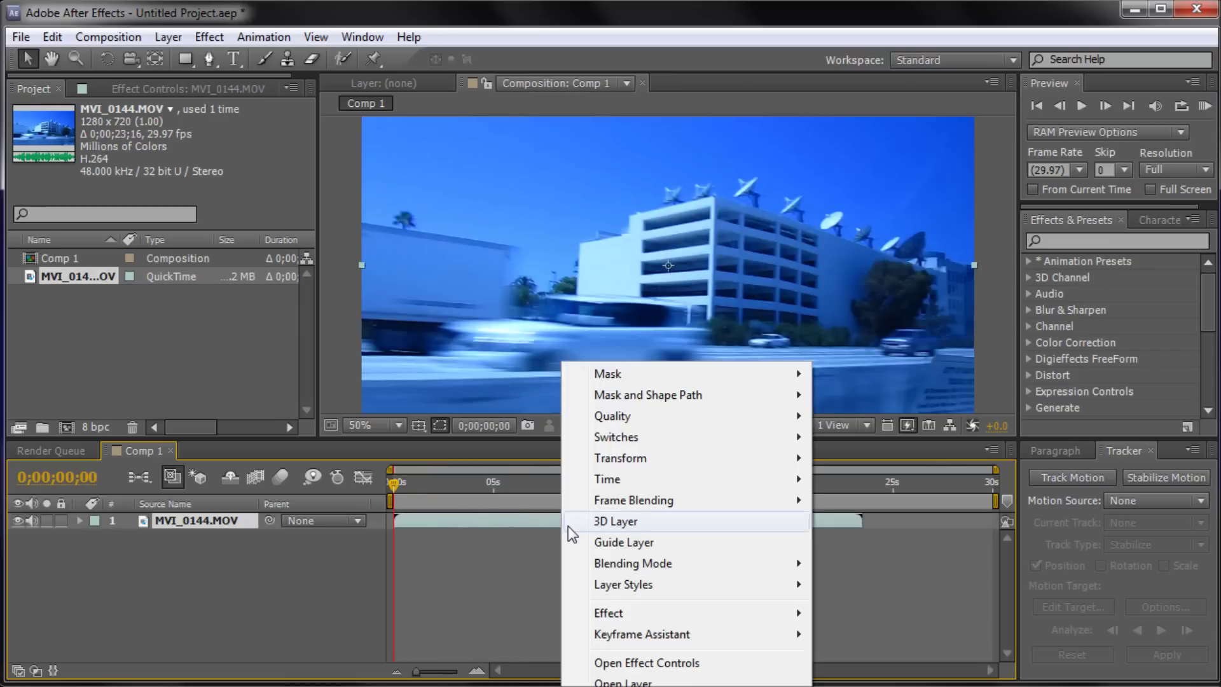
# - Enable time remapping on the MVI_0144.MOV layer and select its first and last Time Remap keyframes
pyautogui.moveTo(605, 481)
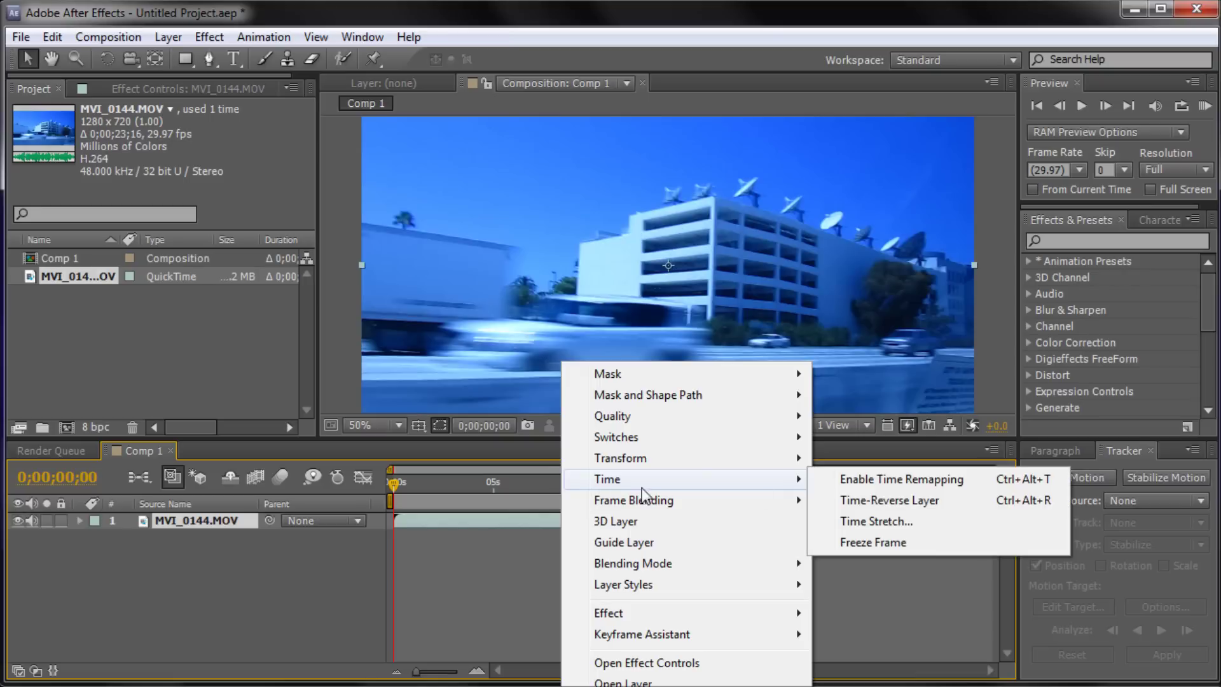
pyautogui.click(871, 488)
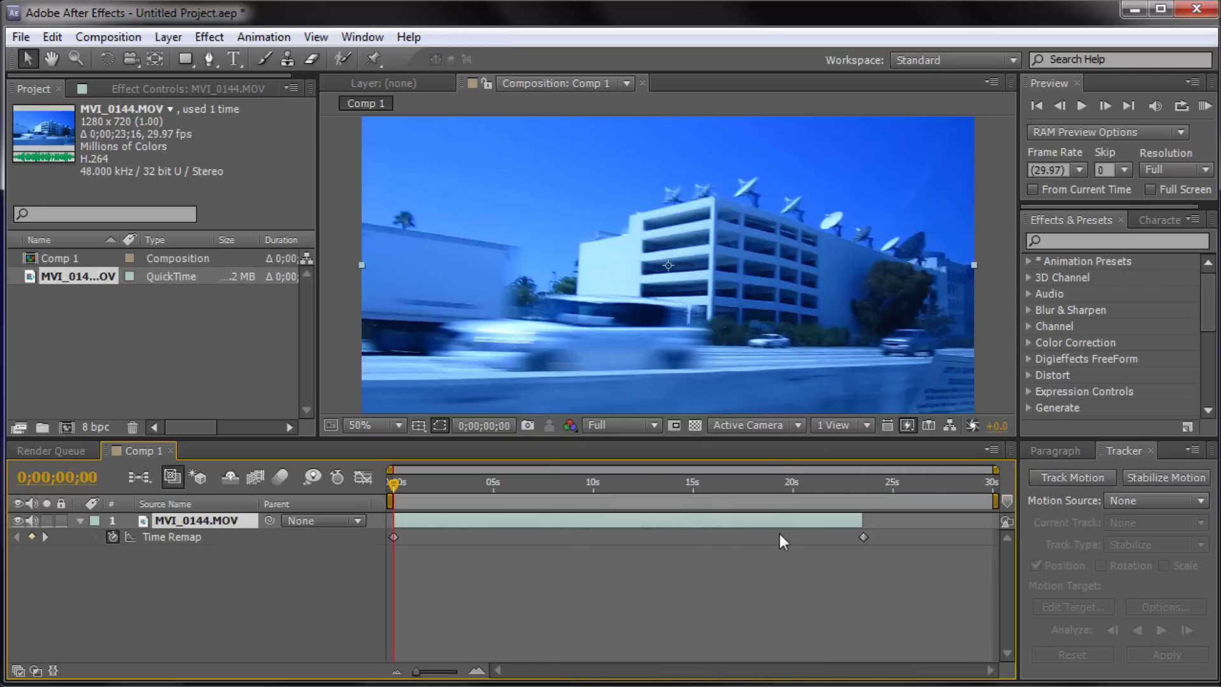
pyautogui.click(392, 536)
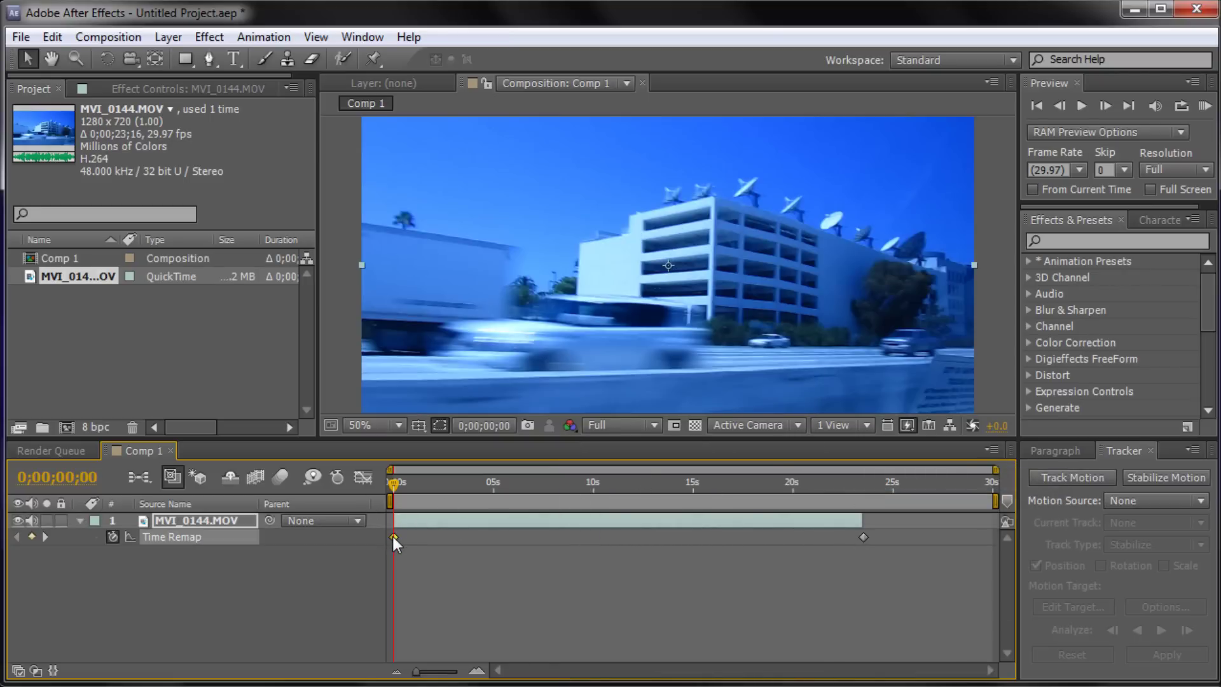
pyautogui.click(863, 538)
# - Reselect the start and end keyframes and drag the end Time Remap keyframe earlier
pyautogui.click(394, 538)
pyautogui.click(863, 538)
pyautogui.moveTo(865, 540); pyautogui.dragTo(721, 548)
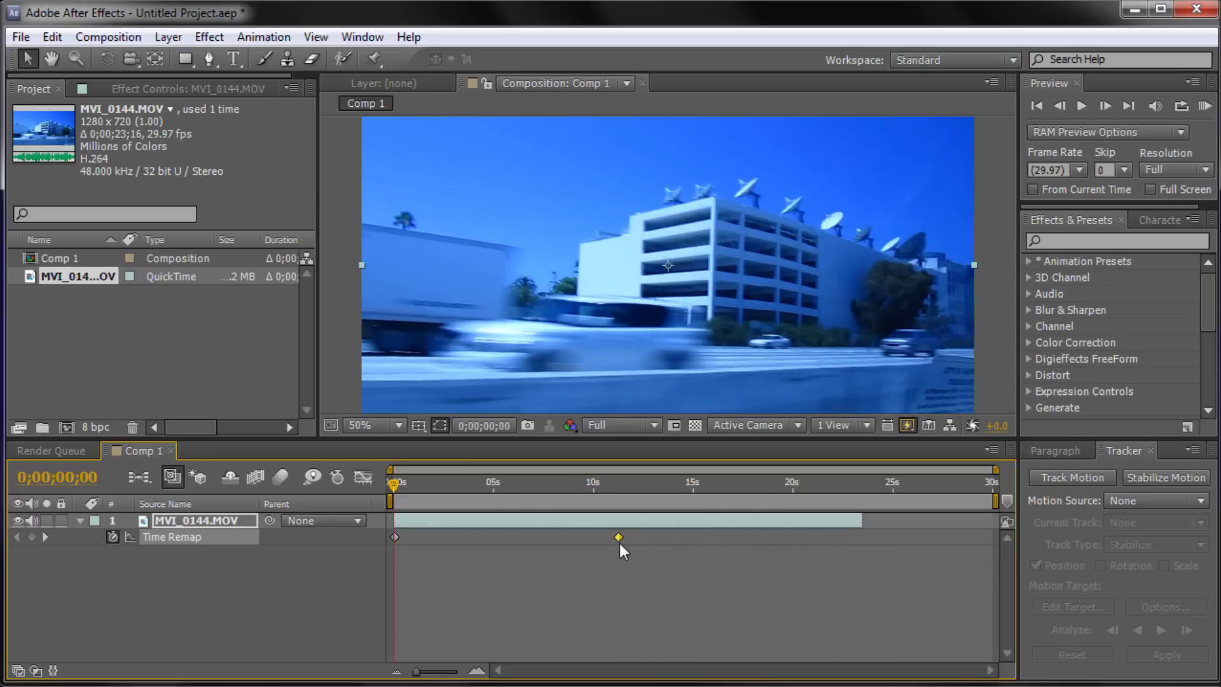
# - Pull the end Time Remap keyframe earlier to about 6 seconds, previewing the faster playback
pyautogui.moveTo(619, 543); pyautogui.dragTo(625, 544)
pyautogui.press('space')
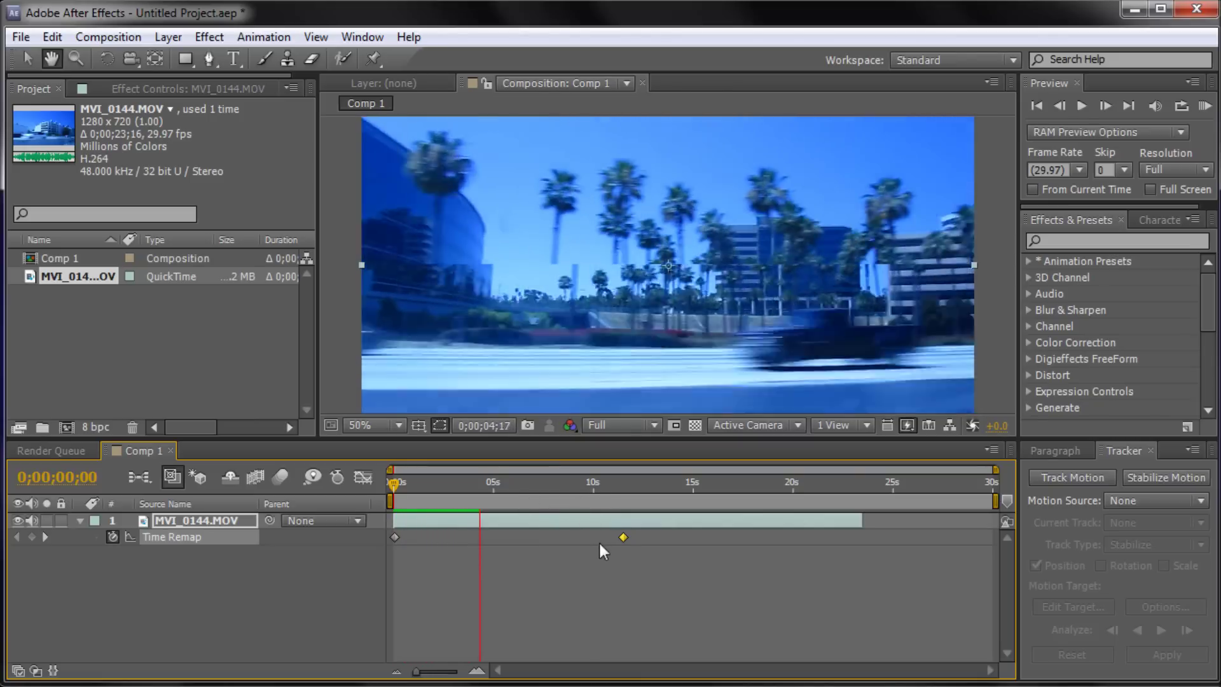
pyautogui.moveTo(622, 538)
pyautogui.mouseDown()
pyautogui.moveTo(604, 542)
pyautogui.moveTo(625, 544)
pyautogui.mouseUp()
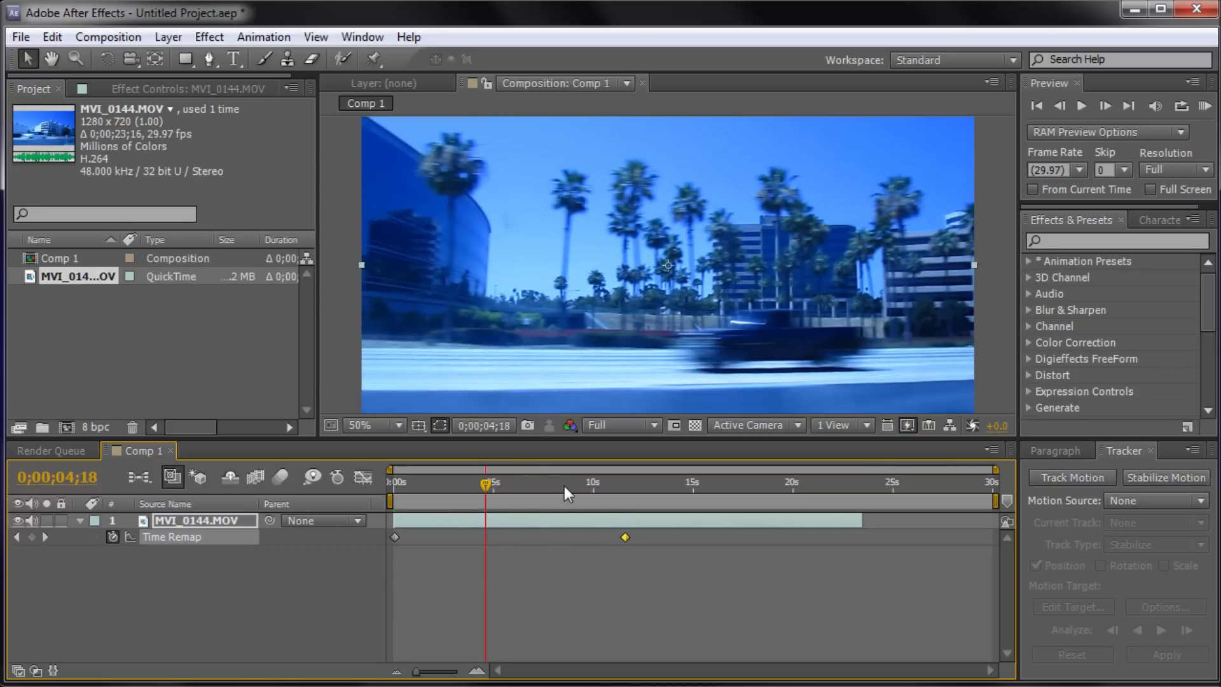
pyautogui.moveTo(624, 537); pyautogui.dragTo(563, 537)
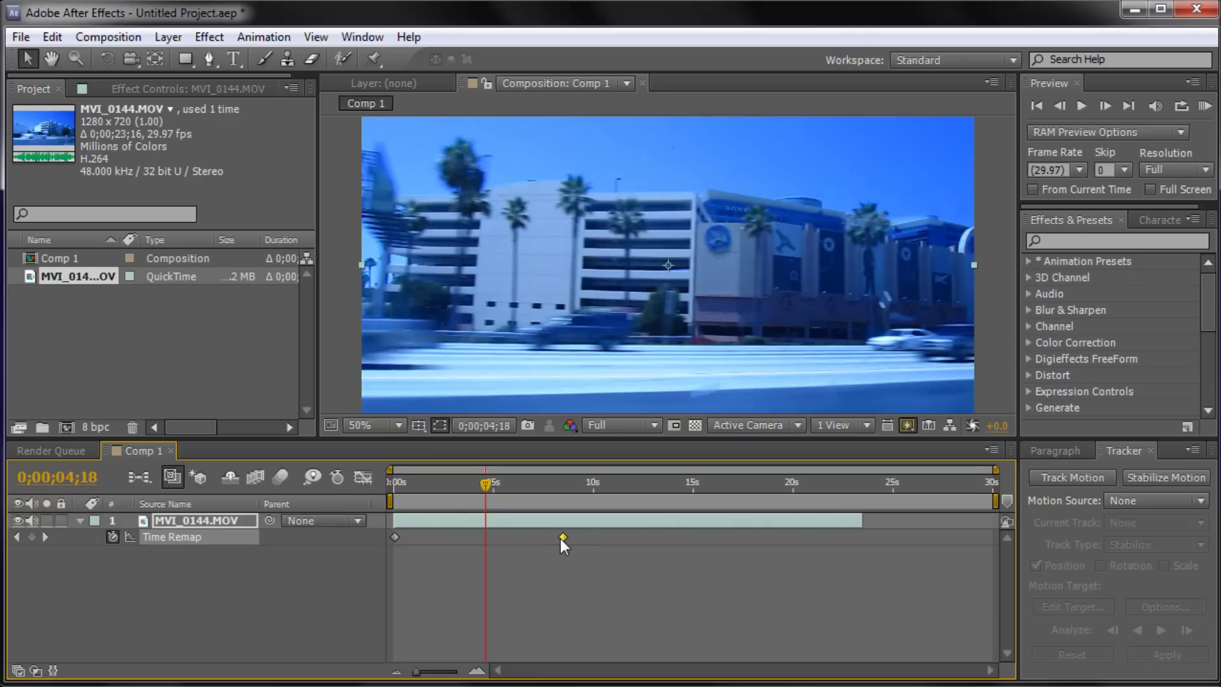
pyautogui.press('space')
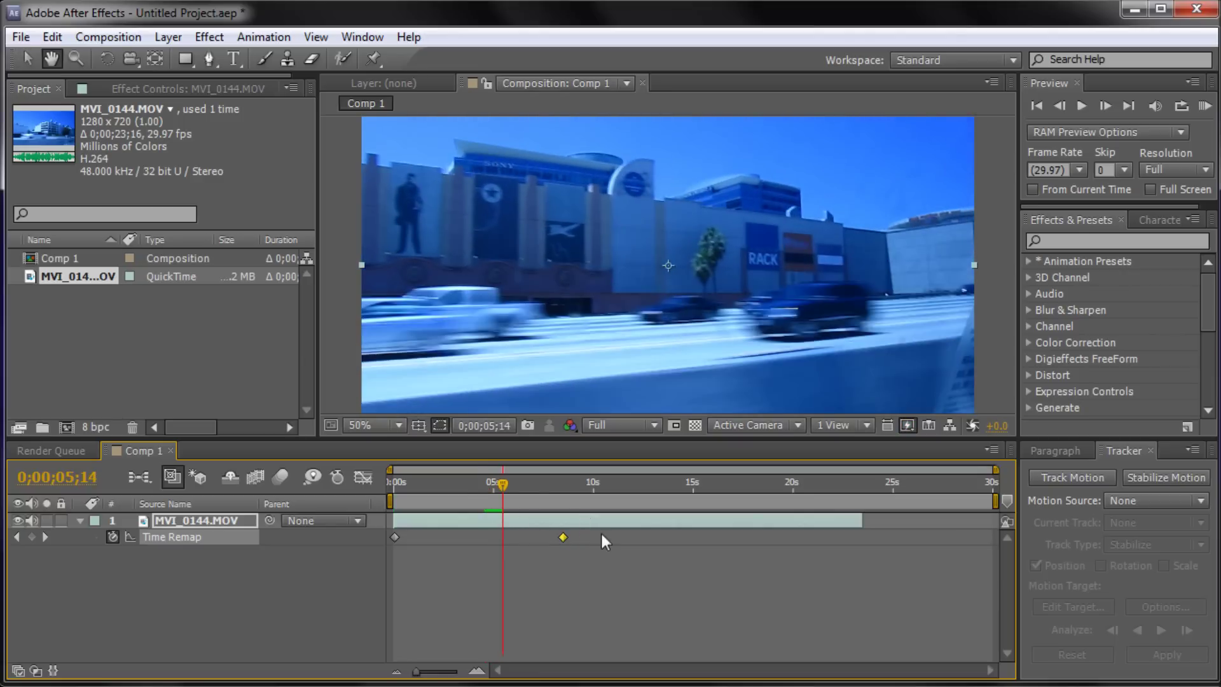
pyautogui.moveTo(563, 541); pyautogui.dragTo(391, 506)
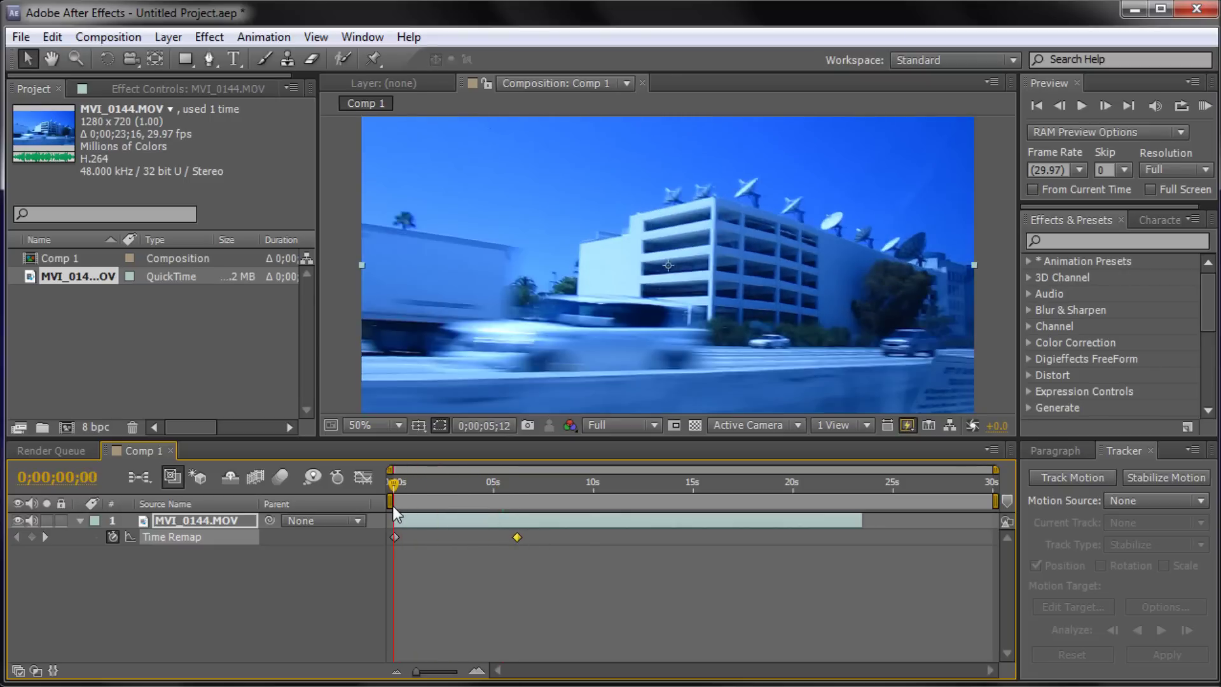
pyautogui.press('space')
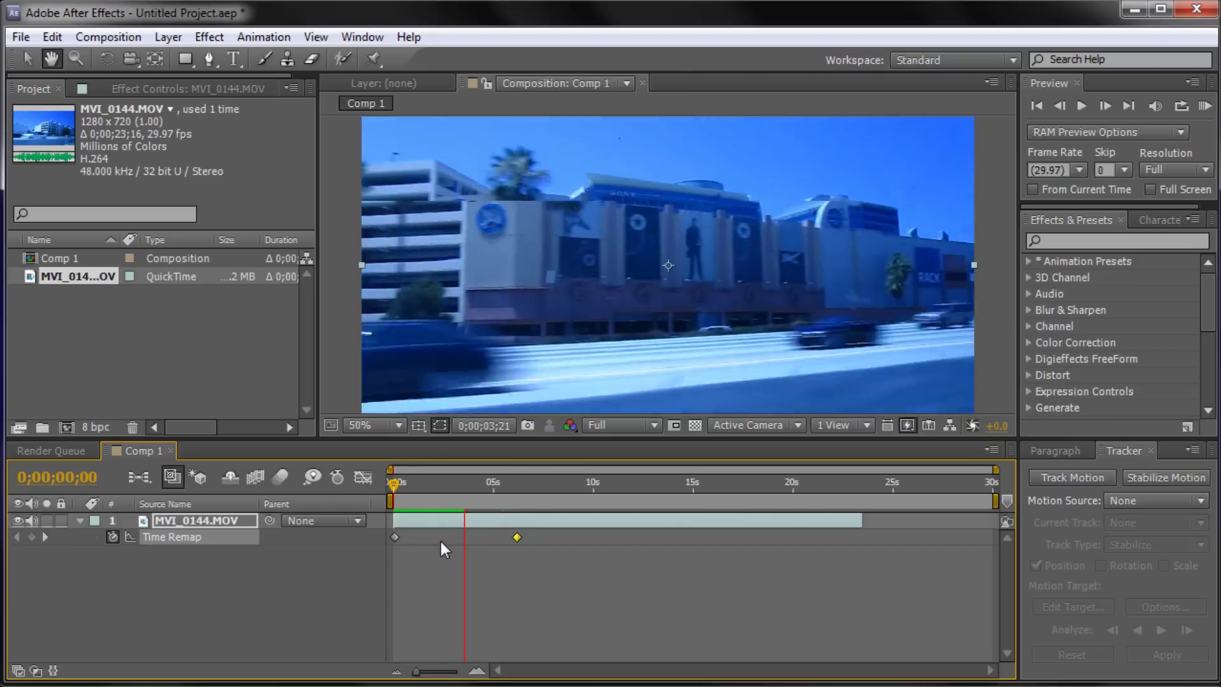
pyautogui.press('space')
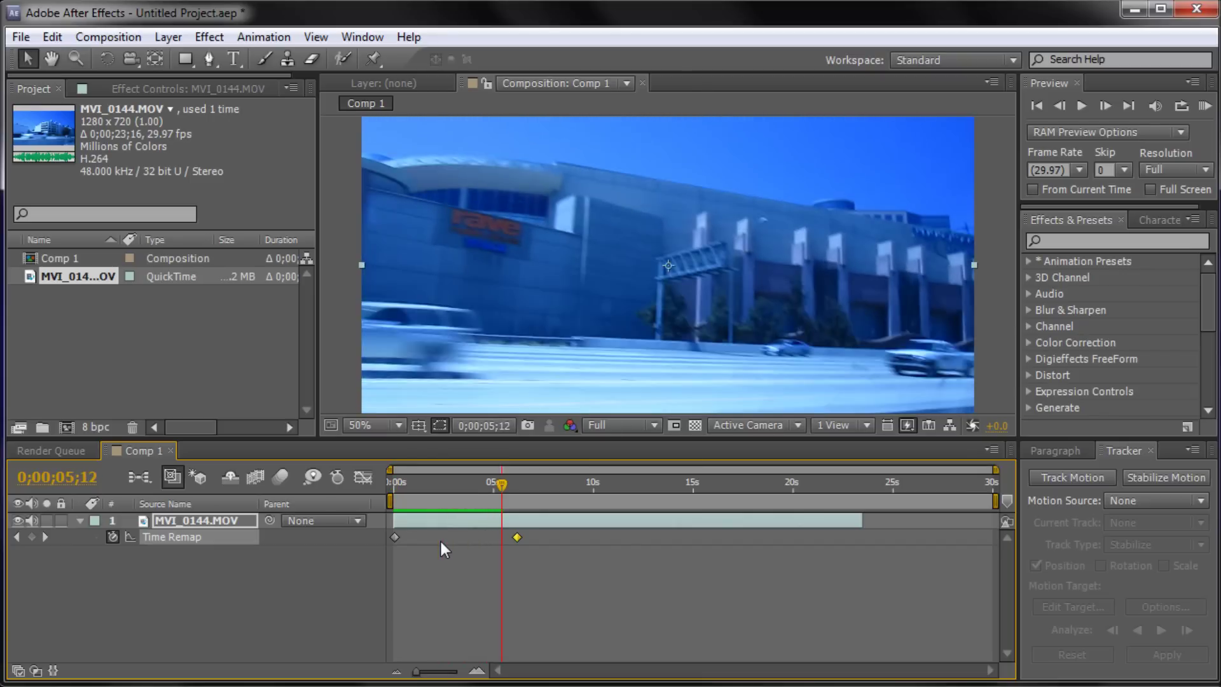
# - Drag the last Time Remap keyframe far right, preview the retimed clip, and scrub to about 9 seconds
pyautogui.moveTo(517, 537); pyautogui.dragTo(1196, 547)
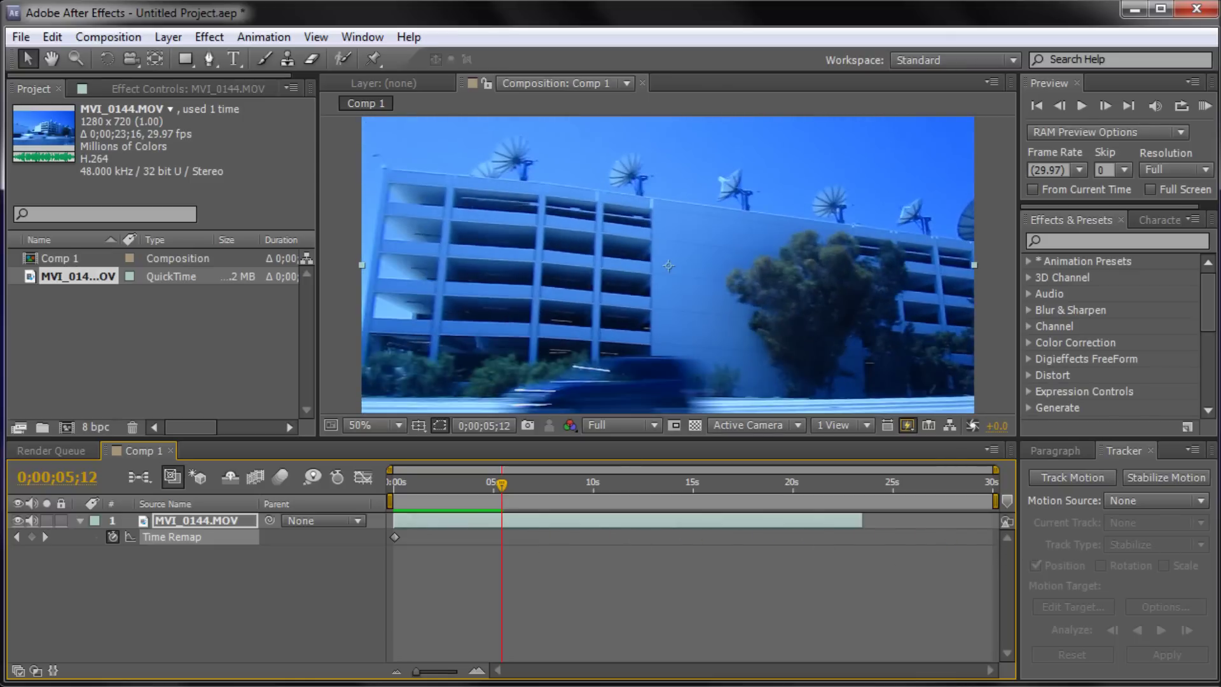
pyautogui.moveTo(501, 487); pyautogui.dragTo(407, 498)
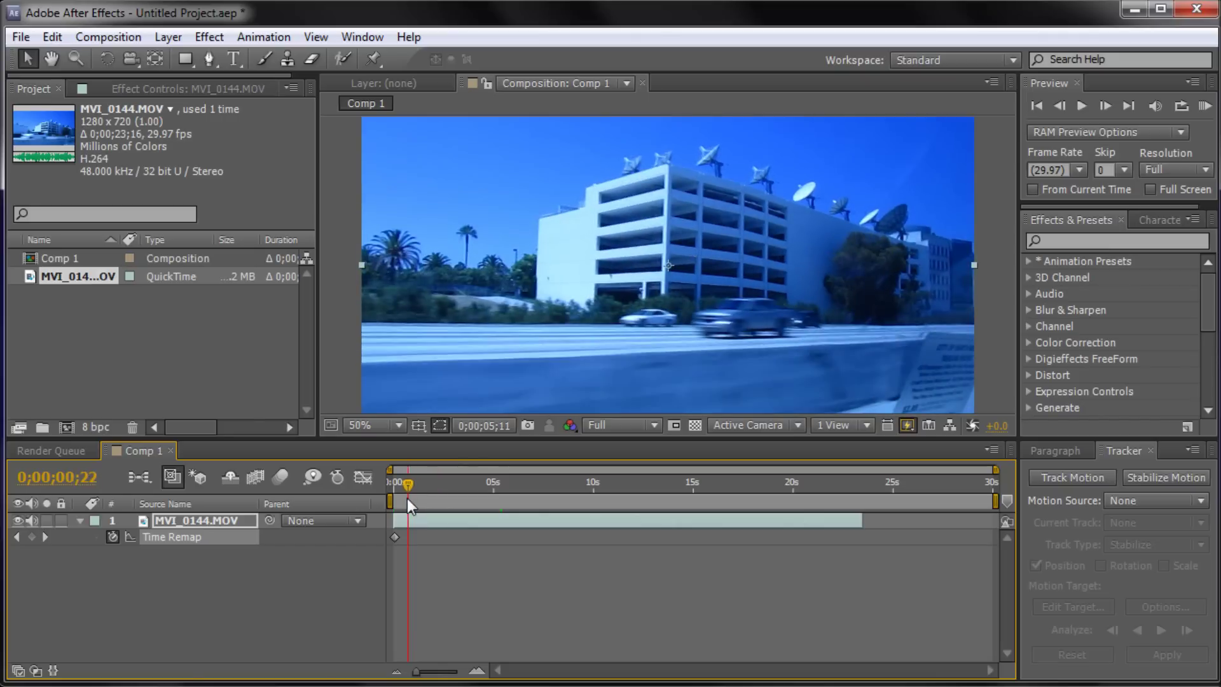
pyautogui.press('space')
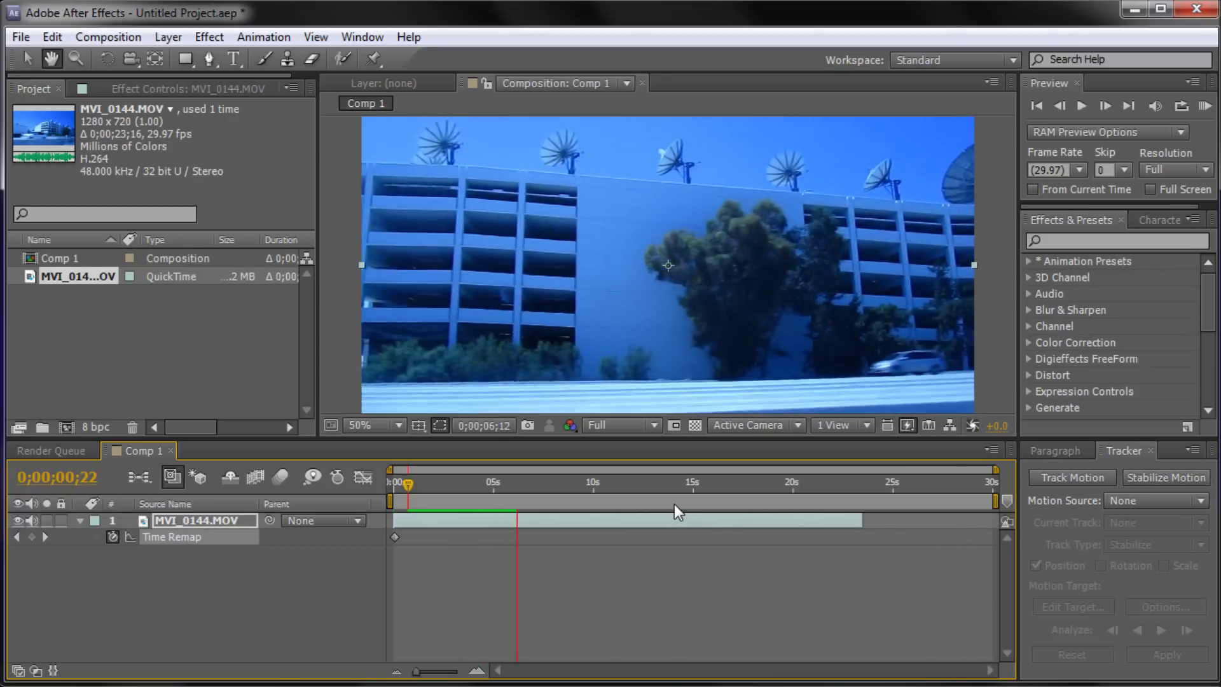
pyautogui.press('space')
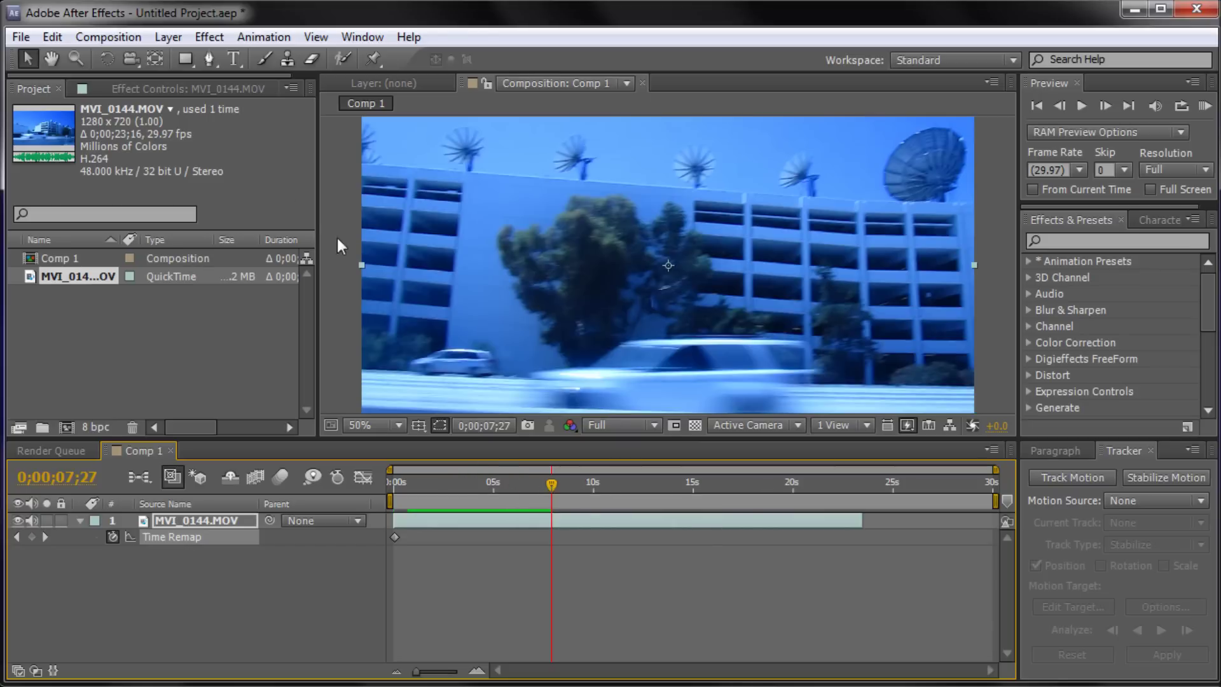
pyautogui.moveTo(559, 479); pyautogui.dragTo(650, 488)
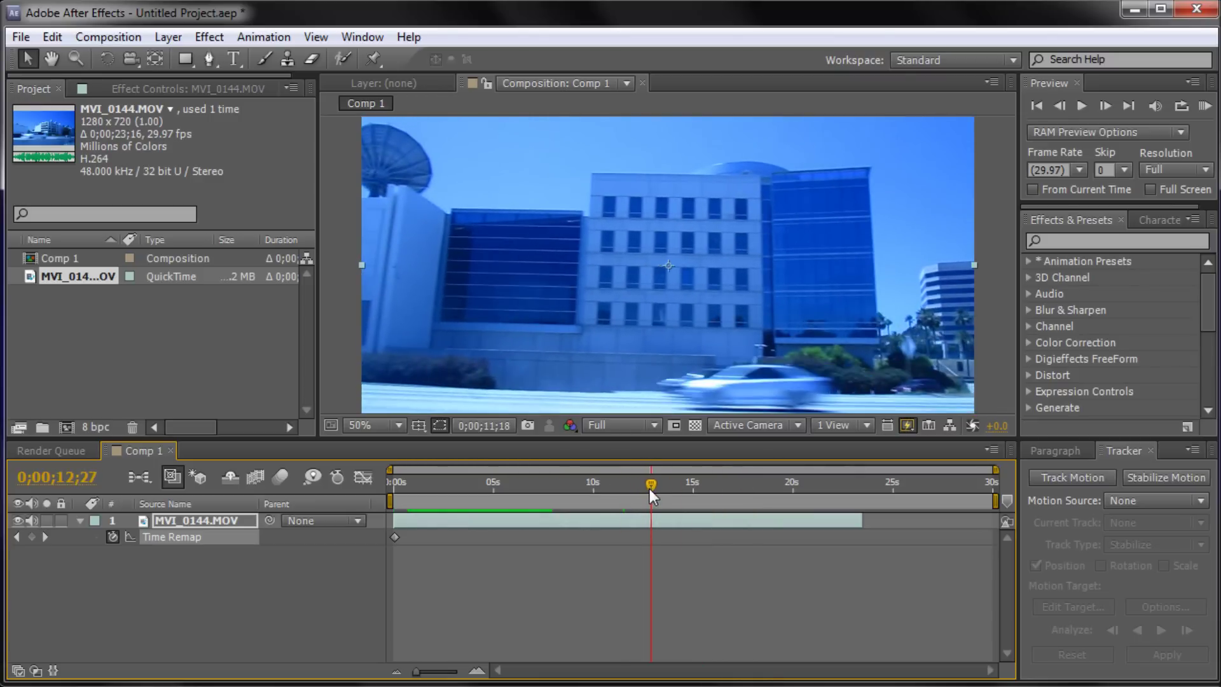
# - Enable composition frame blending and set the city clip's Frame Blend switch to Pixel Motion
pyautogui.click(260, 478)
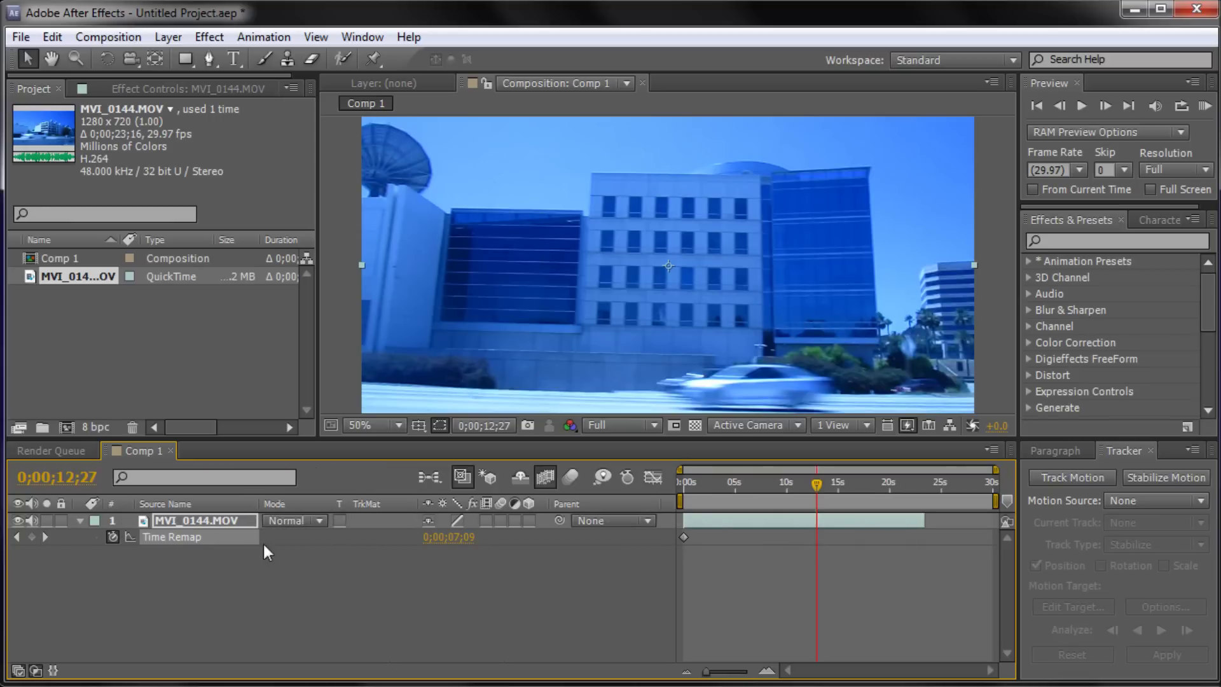
pyautogui.click(484, 520)
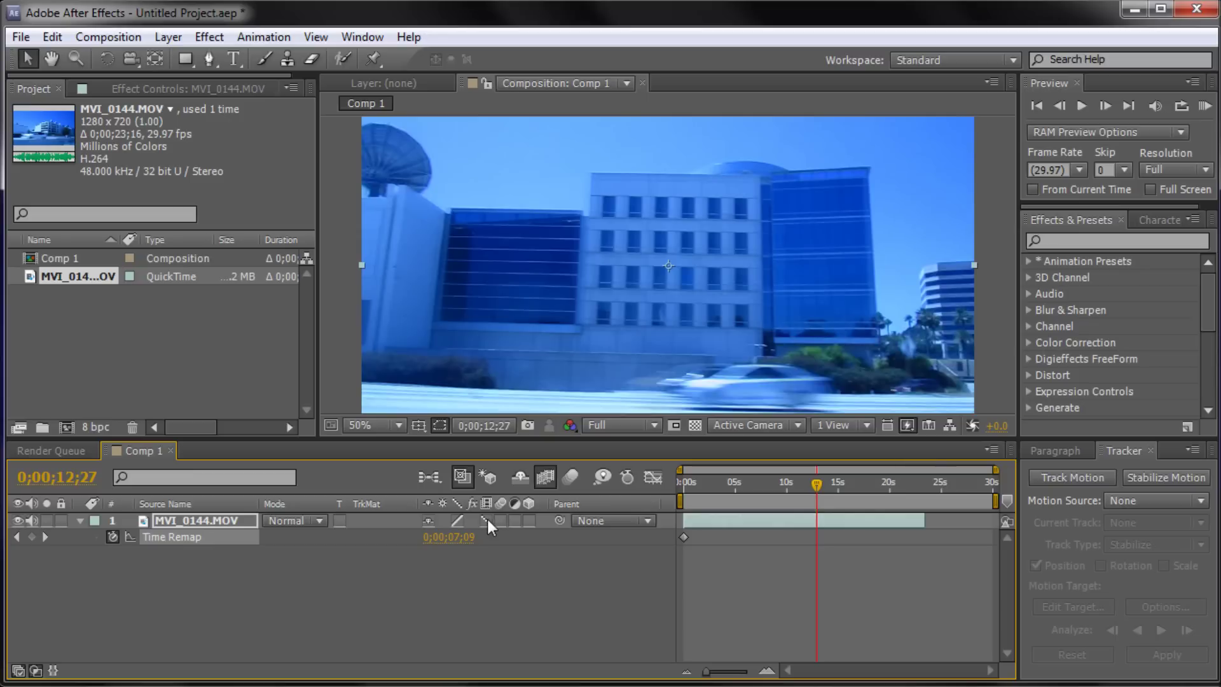
pyautogui.click(485, 520)
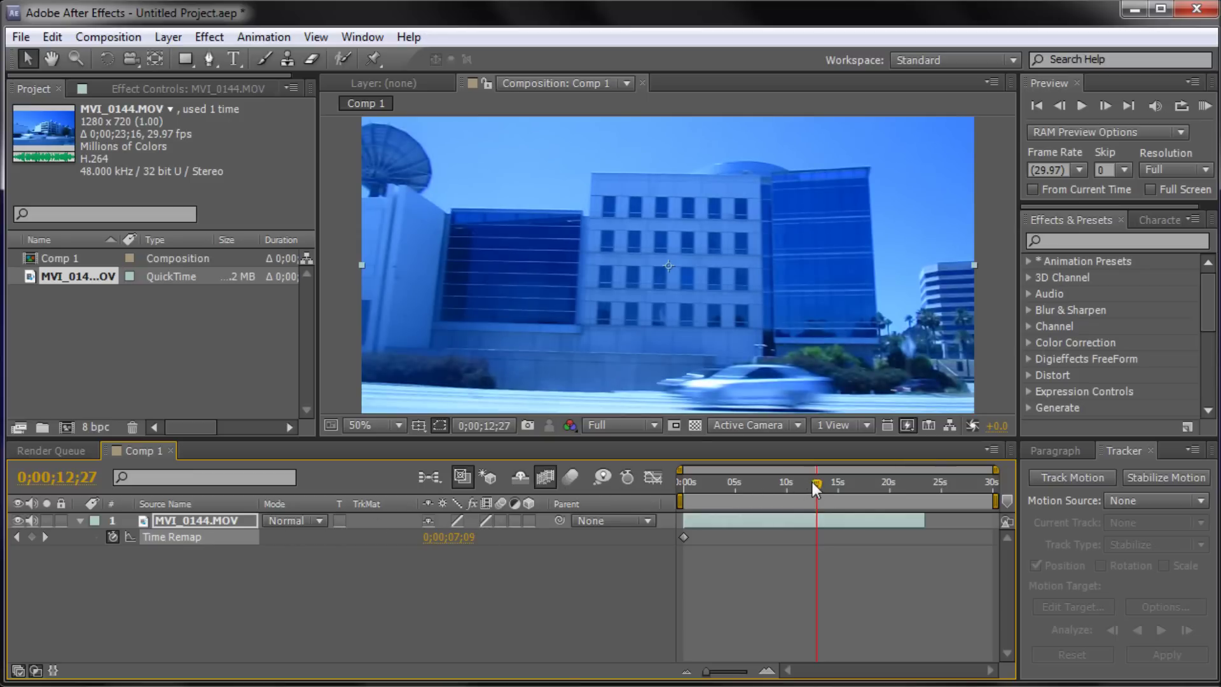
# - Preview from 0;00;13;20, stop at 0;00;17;03, and toggle composition frame blending off
pyautogui.moveTo(813, 484); pyautogui.dragTo(824, 487)
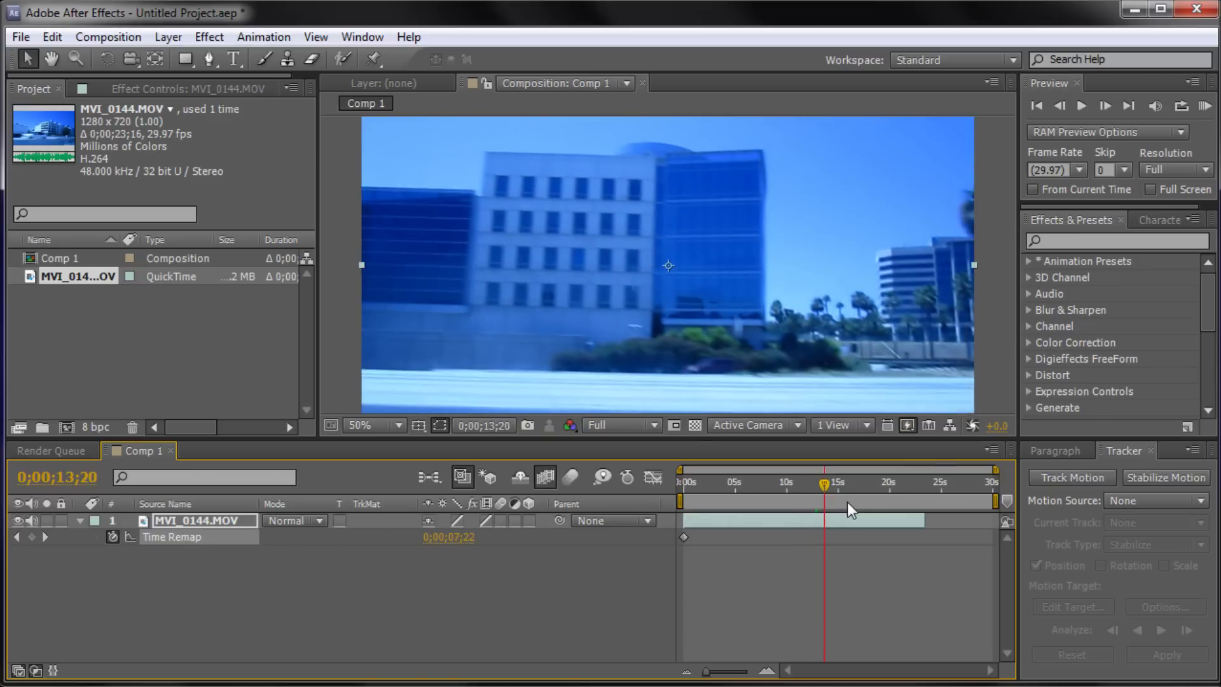
pyautogui.press('space')
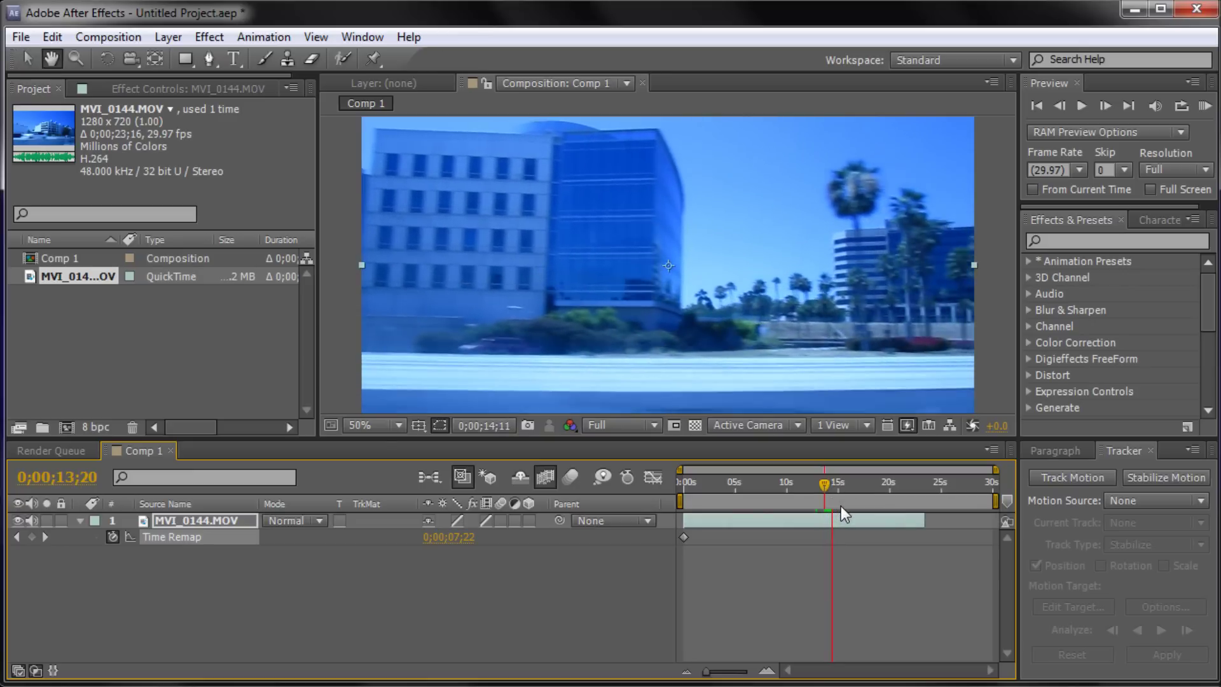
pyautogui.moveTo(830, 487); pyautogui.dragTo(864, 490)
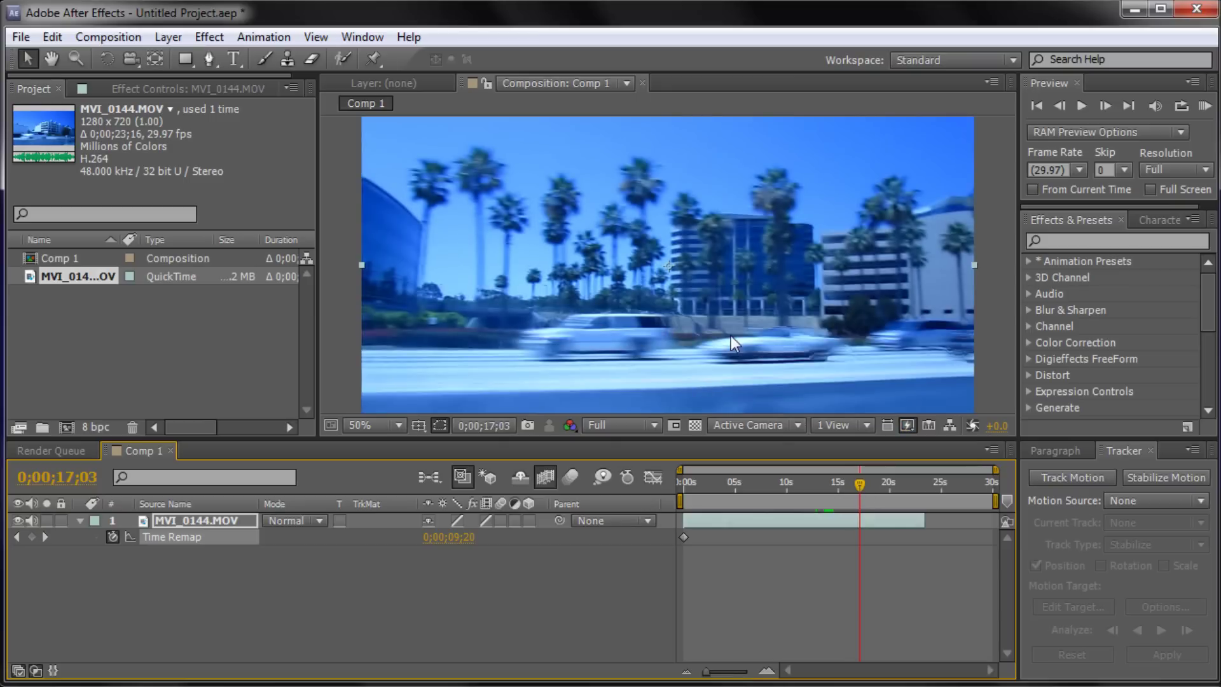
pyautogui.click(545, 478)
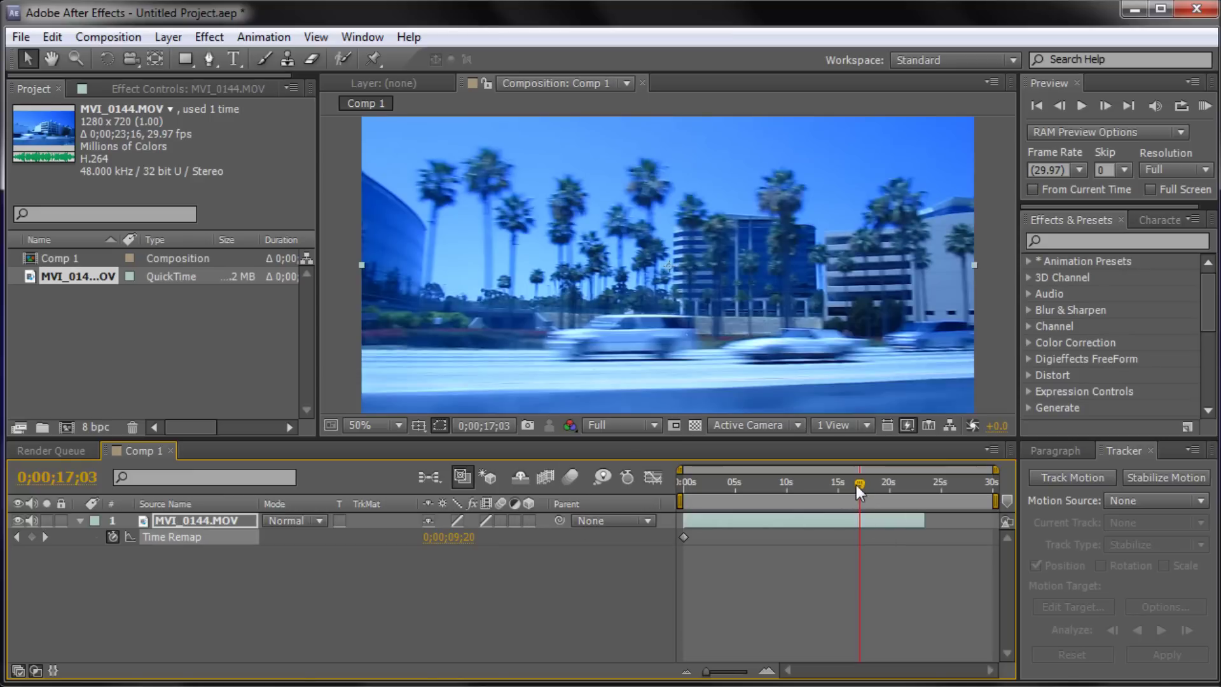
# - Scrub back to about 10 seconds, then through the slowed footage between roughly 7 and 9 seconds
pyautogui.moveTo(856, 485); pyautogui.dragTo(756, 491)
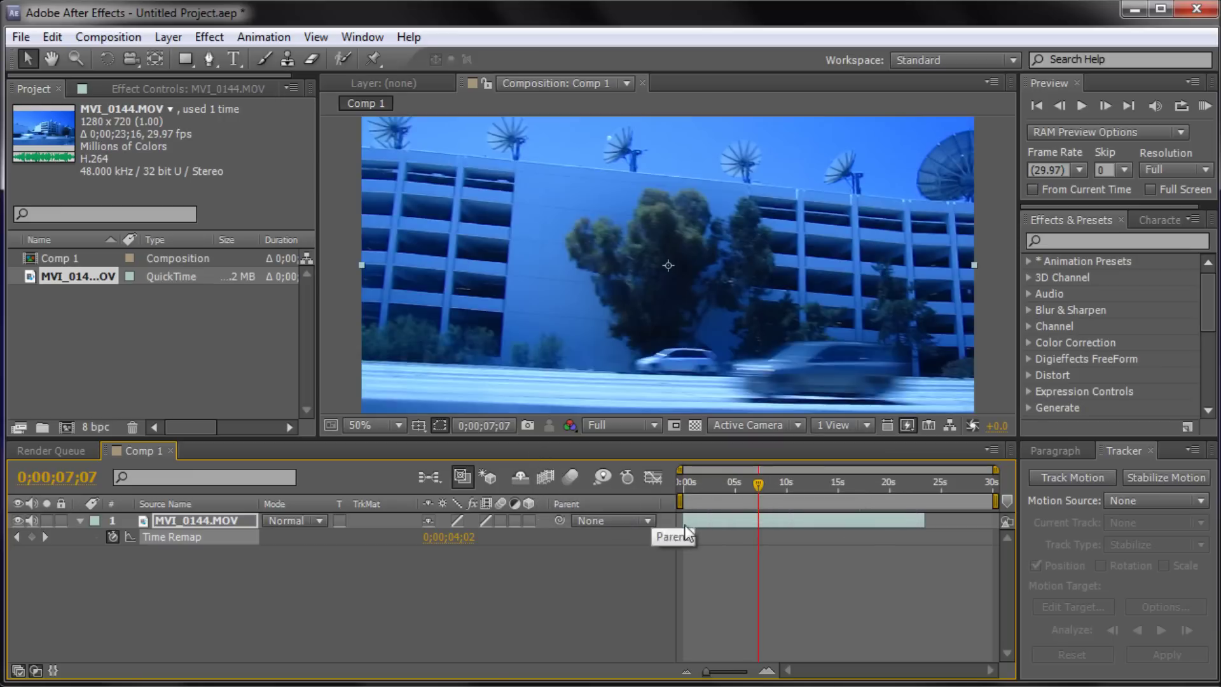
pyautogui.moveTo(757, 485); pyautogui.dragTo(799, 509)
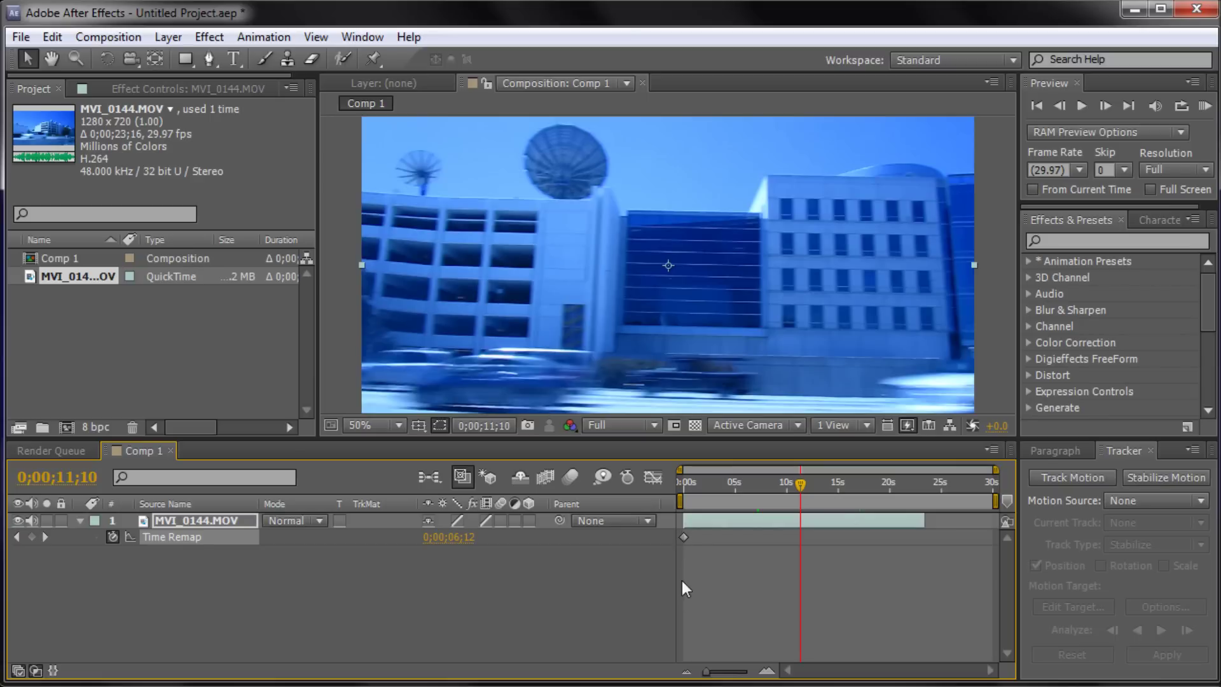
# - Collapse the extra timeline columns and move the last Time Remap keyframe to the clip's end
pyautogui.press('F4')
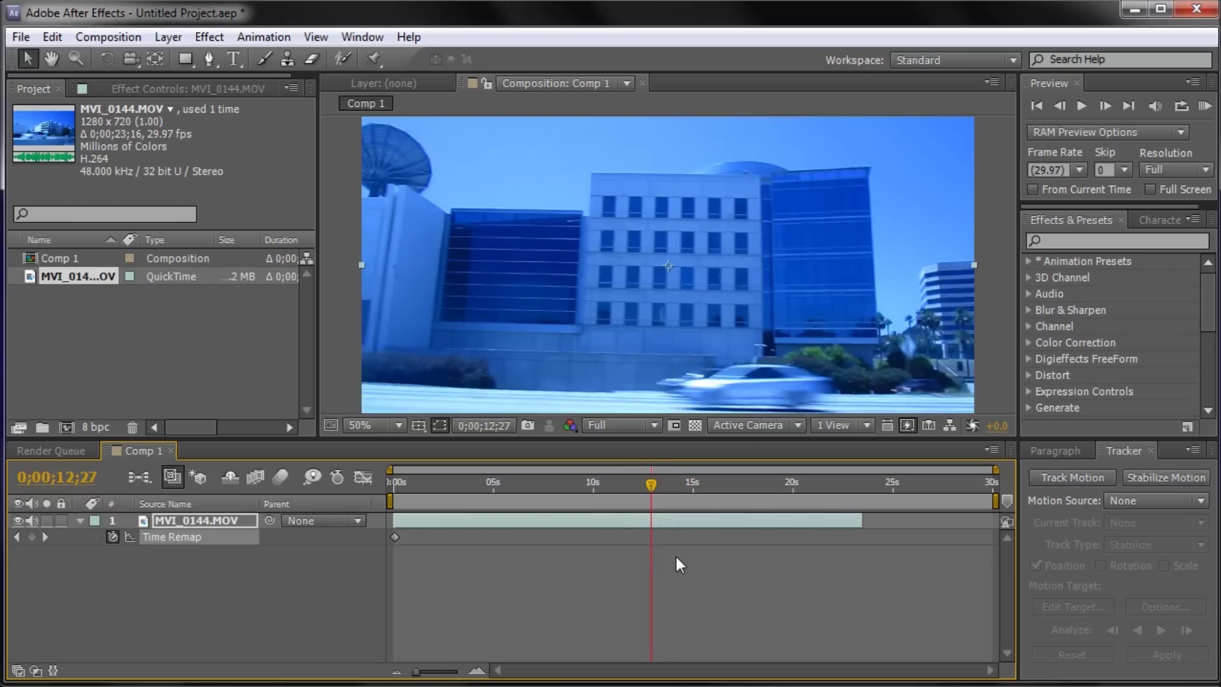
pyautogui.moveTo(563, 538); pyautogui.dragTo(861, 547)
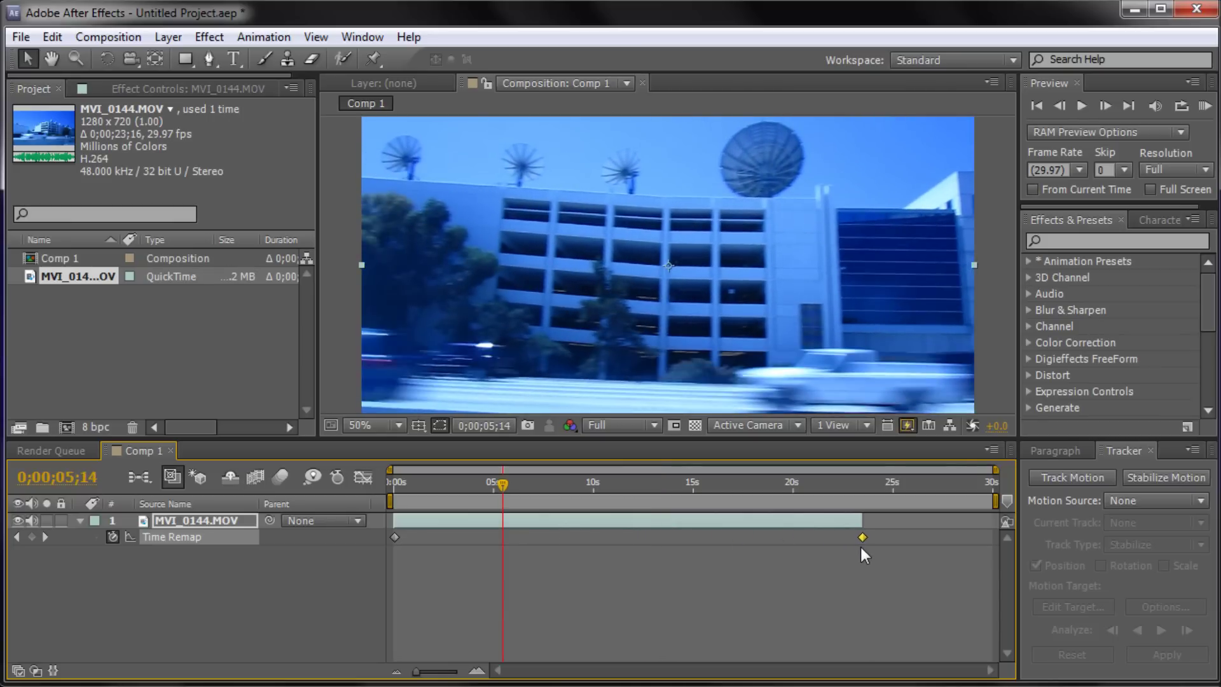
pyautogui.moveTo(506, 484); pyautogui.dragTo(488, 506)
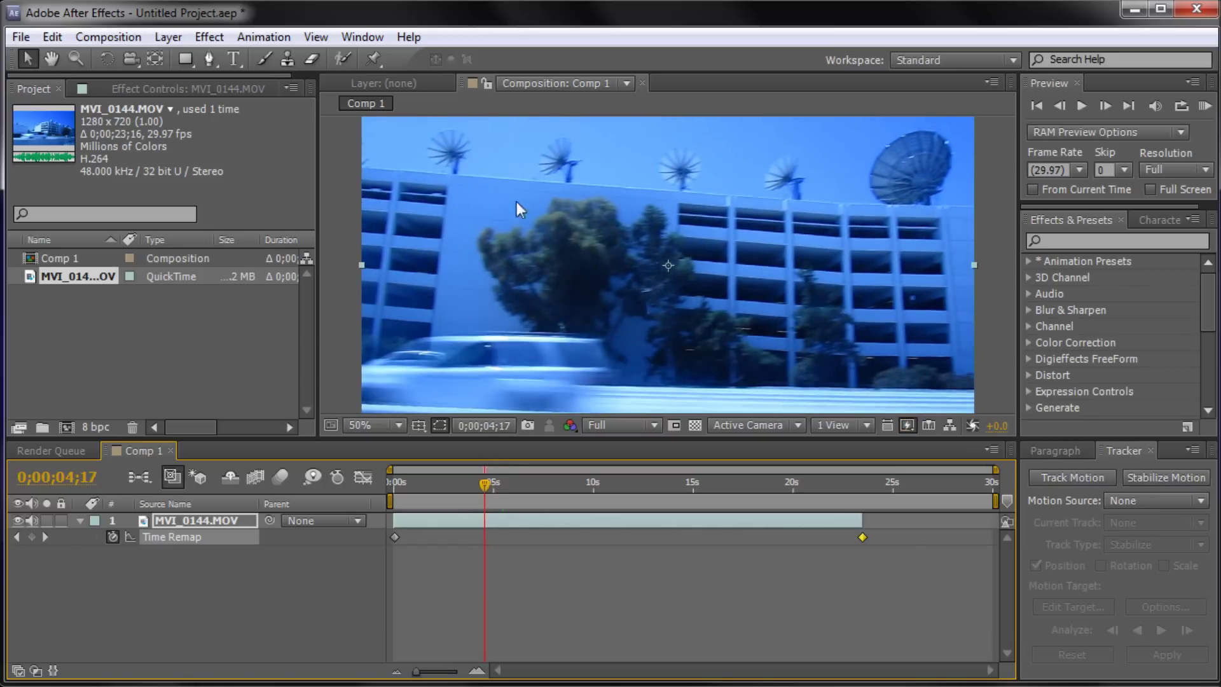
# - Find where the palm trees begin, just before 10 seconds, and add a Time Remap keyframe there
pyautogui.moveTo(482, 481); pyautogui.dragTo(582, 494)
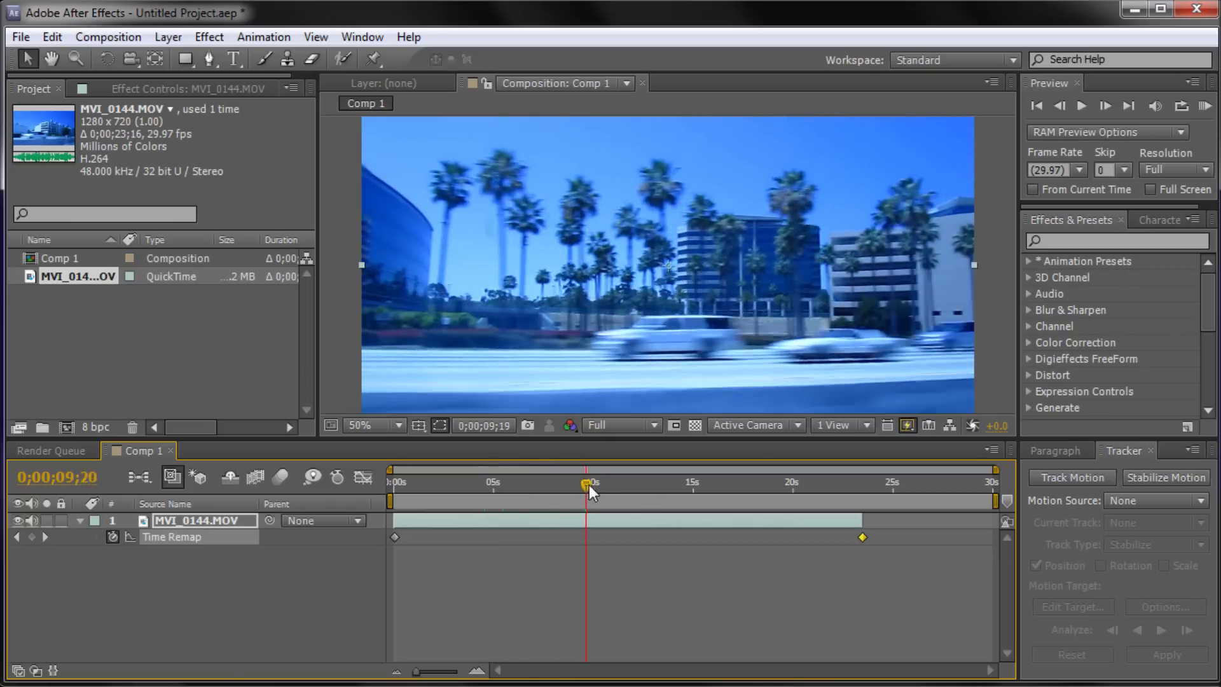
pyautogui.click(593, 482)
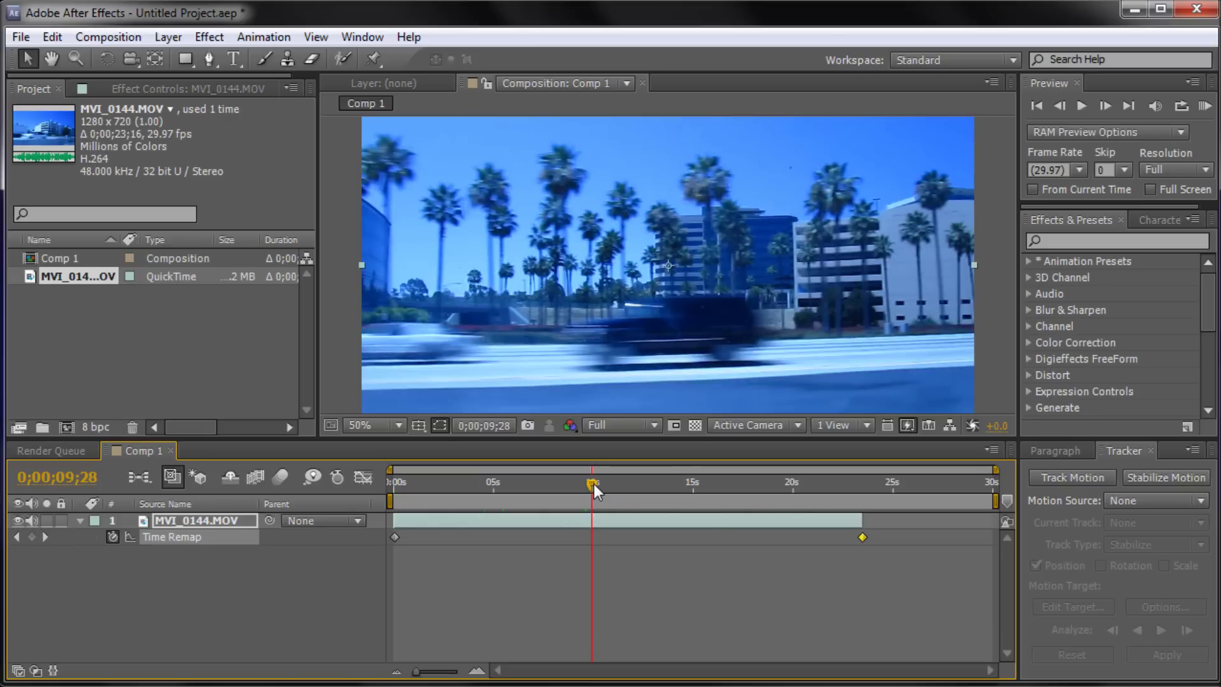
pyautogui.moveTo(590, 481)
pyautogui.mouseDown()
pyautogui.moveTo(529, 491)
pyautogui.moveTo(627, 505)
pyautogui.moveTo(579, 514)
pyautogui.moveTo(608, 483)
pyautogui.moveTo(642, 488)
pyautogui.moveTo(582, 504)
pyautogui.mouseUp()
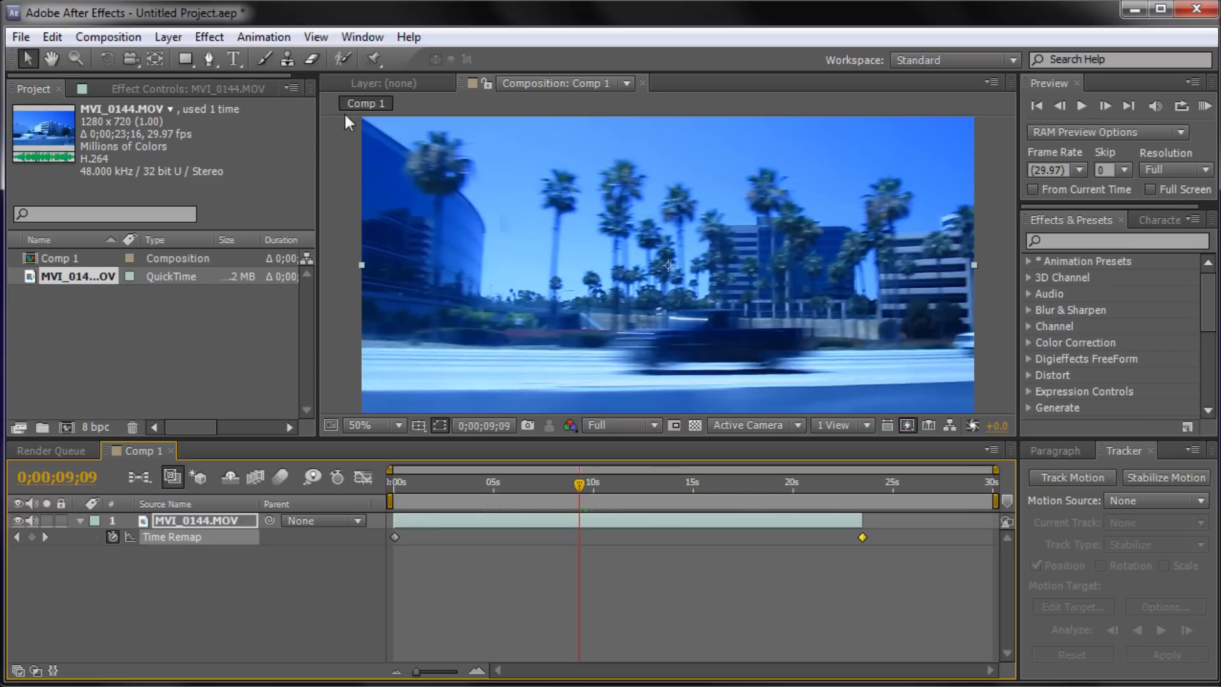
pyautogui.click(29, 536)
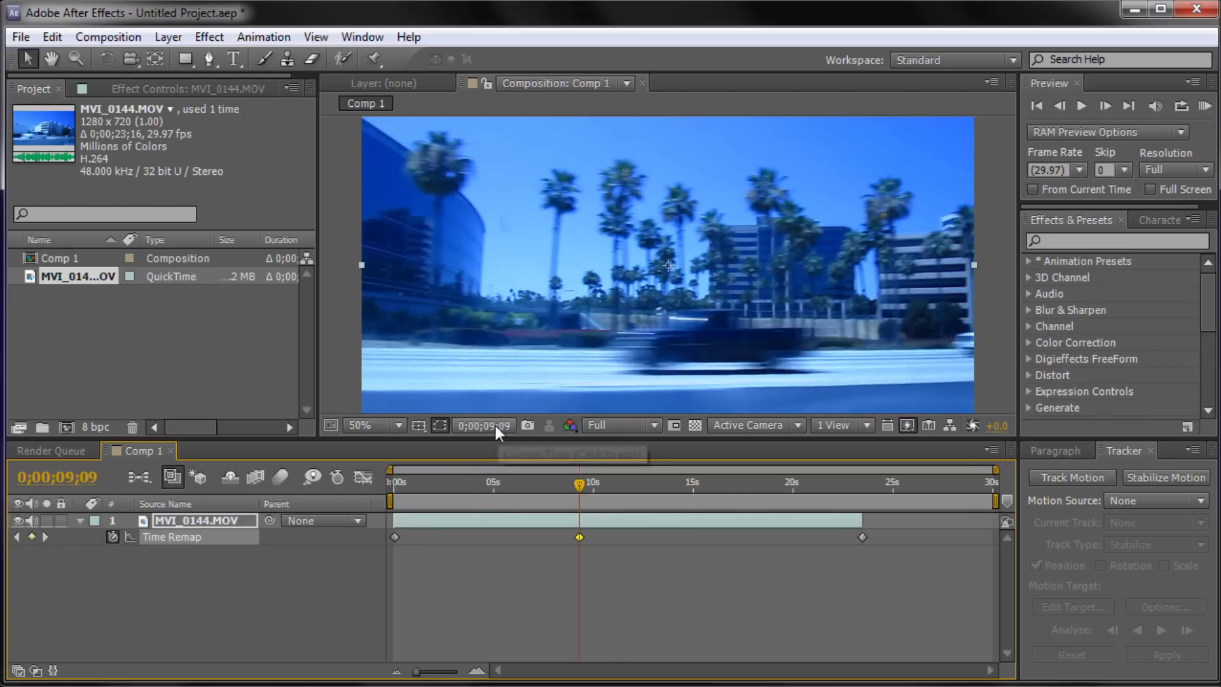
# - Add a Time Remap keyframe later in the footage where the palm trees end
pyautogui.click(581, 486)
pyautogui.moveTo(581, 488); pyautogui.dragTo(677, 502)
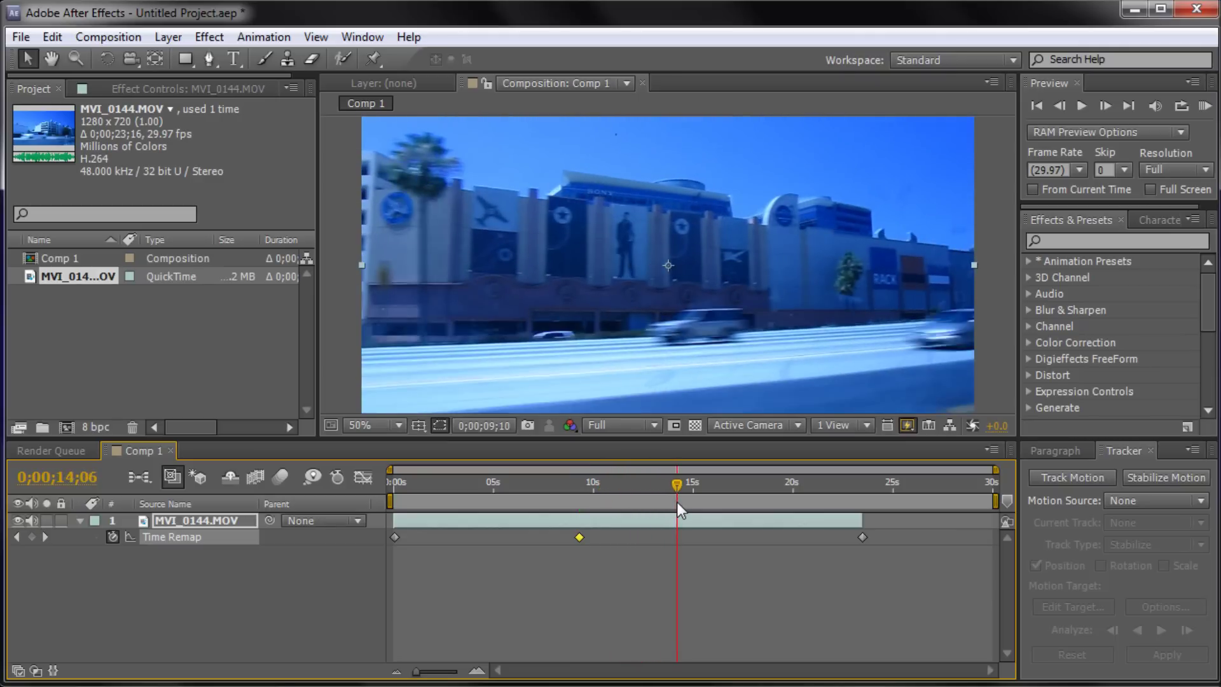
pyautogui.click(32, 538)
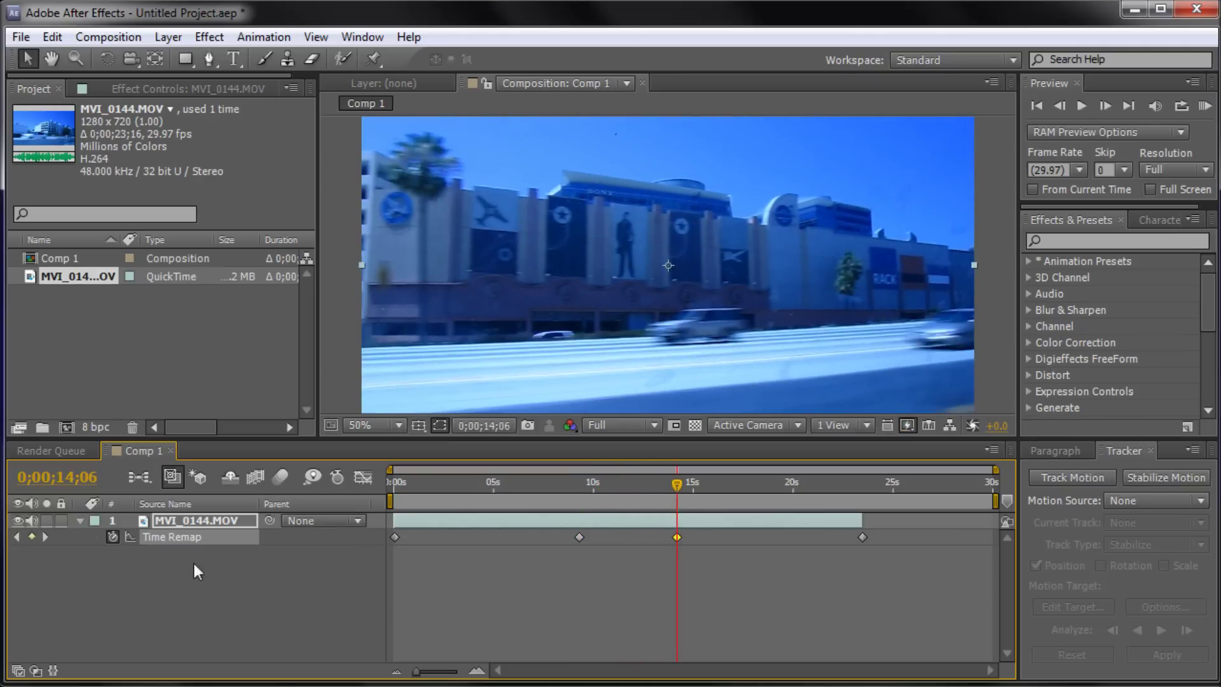
# - Spread the palm-tree keyframes to about 6 s and 17 s, then return to the clip's start
pyautogui.moveTo(682, 493); pyautogui.dragTo(532, 542)
pyautogui.click(580, 537)
pyautogui.moveTo(677, 538); pyautogui.dragTo(729, 543)
pyautogui.moveTo(533, 538); pyautogui.dragTo(519, 540)
pyautogui.moveTo(728, 538); pyautogui.dragTo(736, 538)
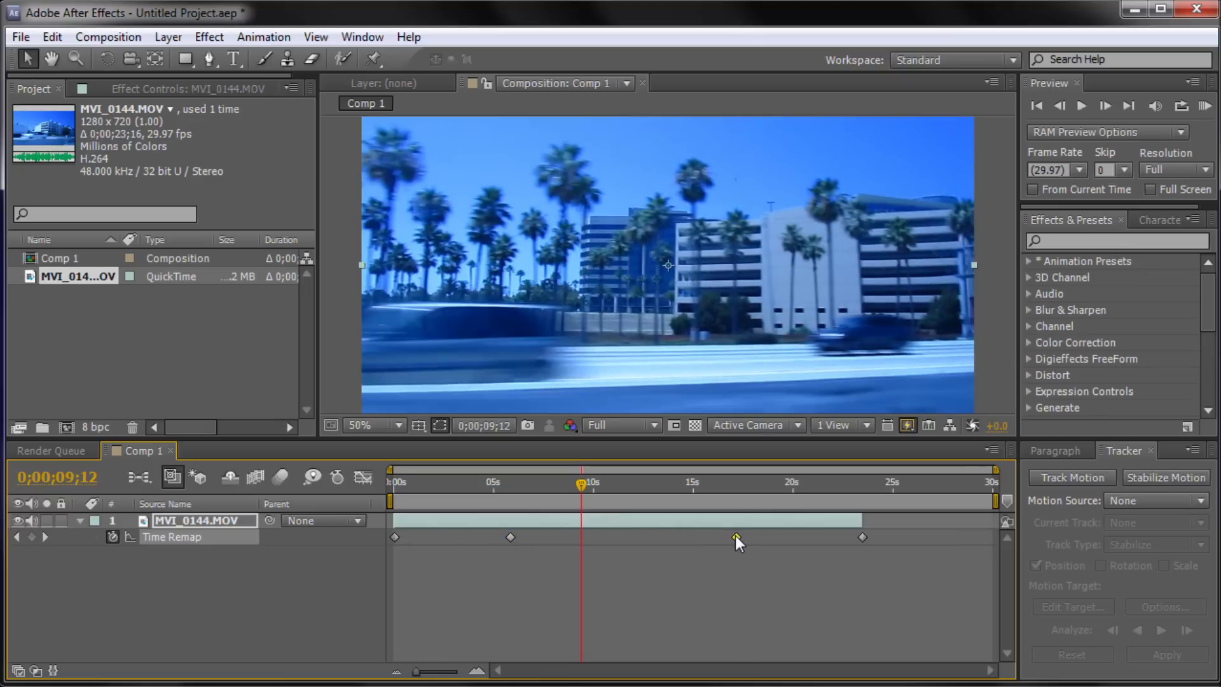
pyautogui.moveTo(581, 487); pyautogui.dragTo(402, 494)
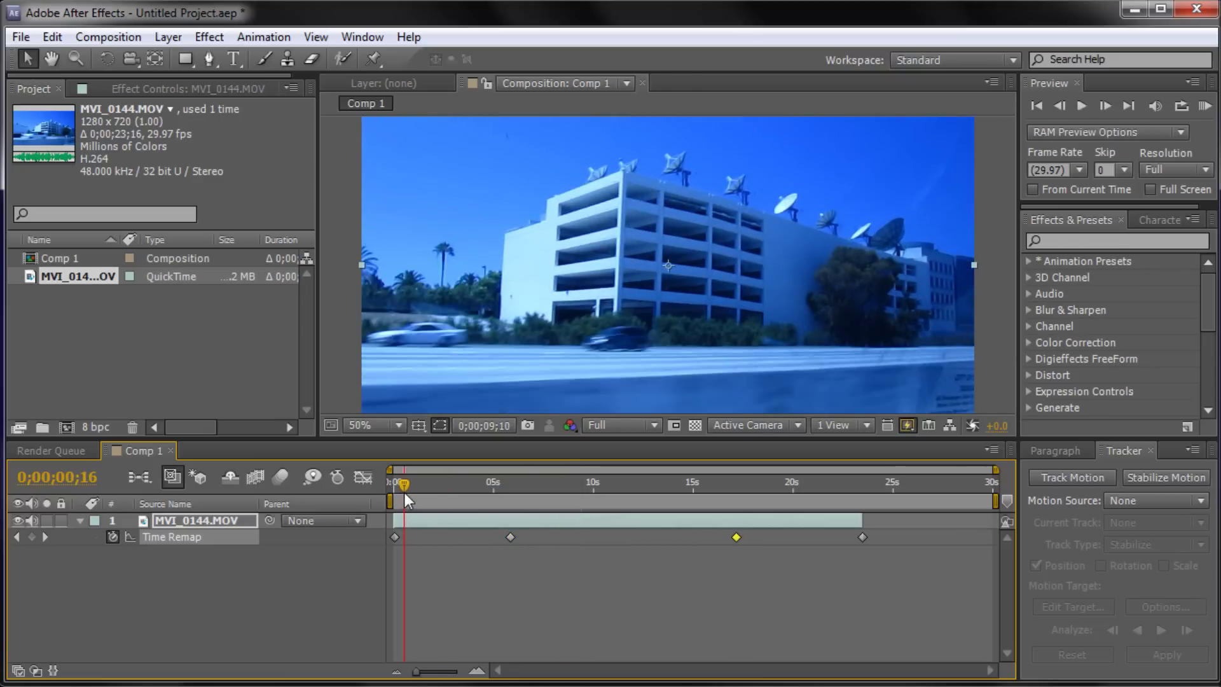
pyautogui.press('space')
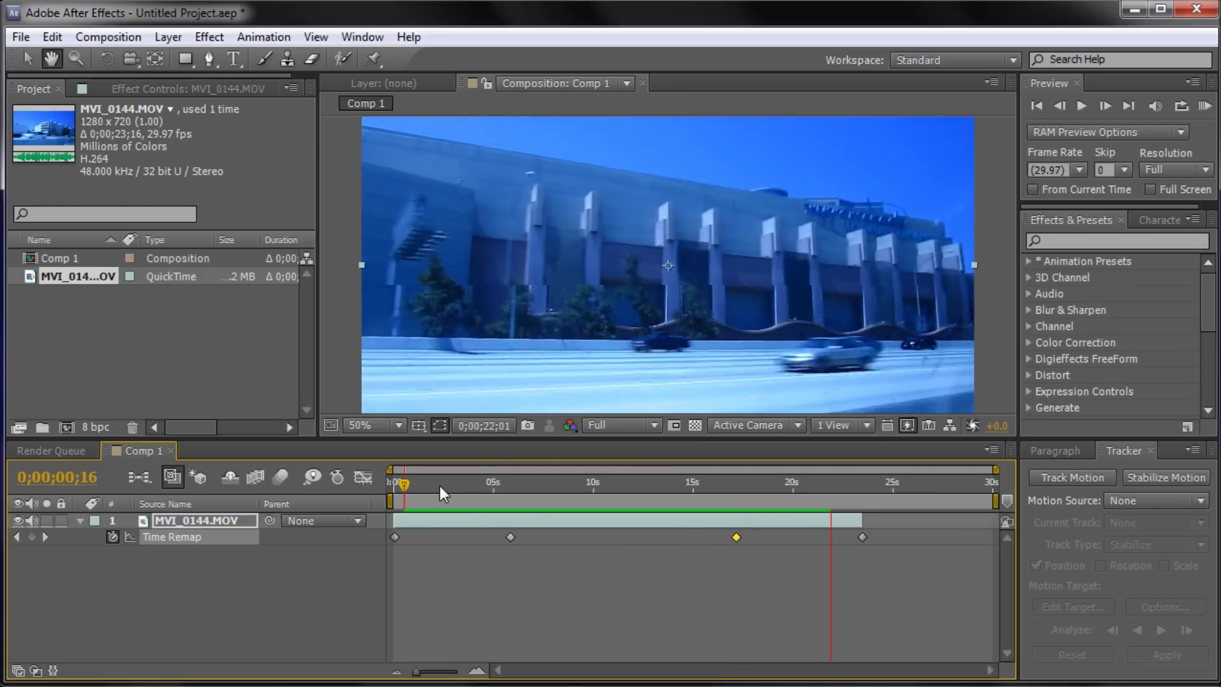
pyautogui.press('space')
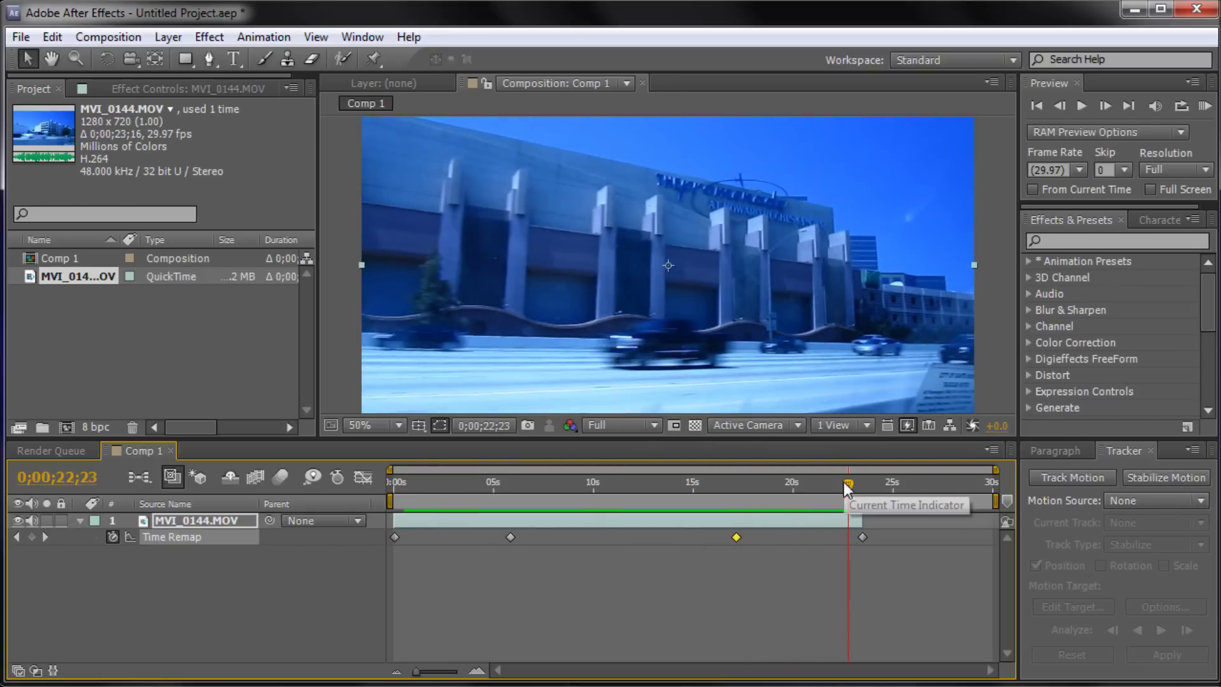
pyautogui.moveTo(843, 482); pyautogui.dragTo(505, 537)
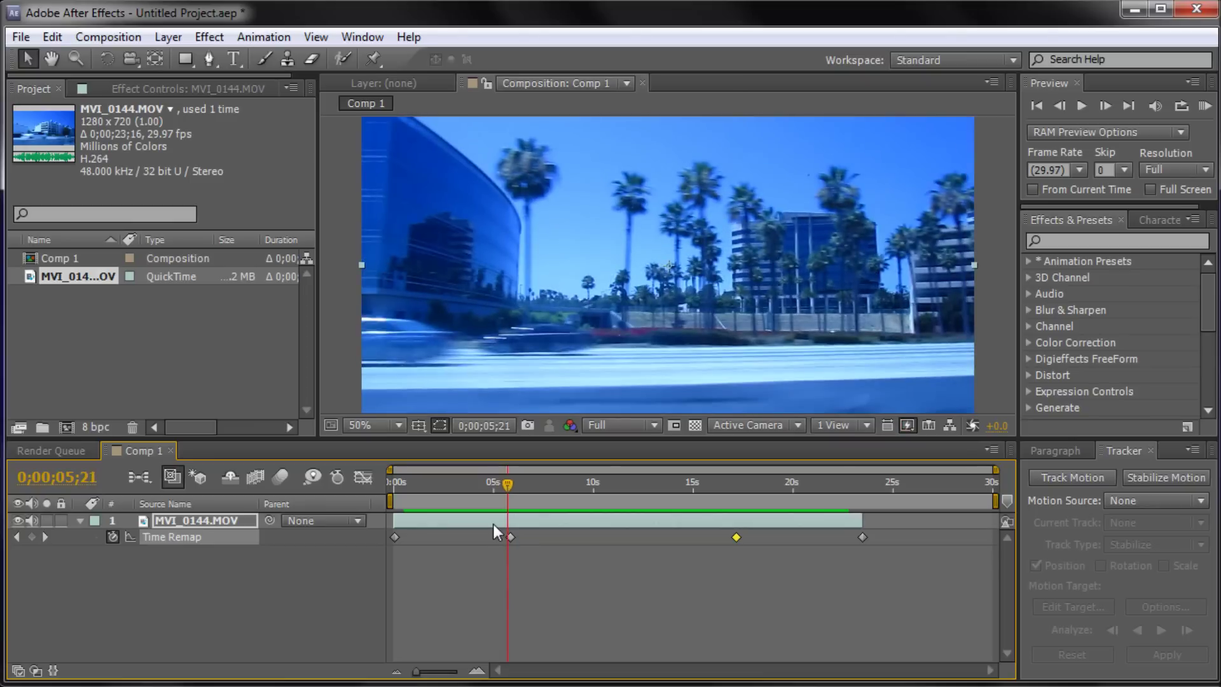
pyautogui.moveTo(500, 490); pyautogui.dragTo(608, 499)
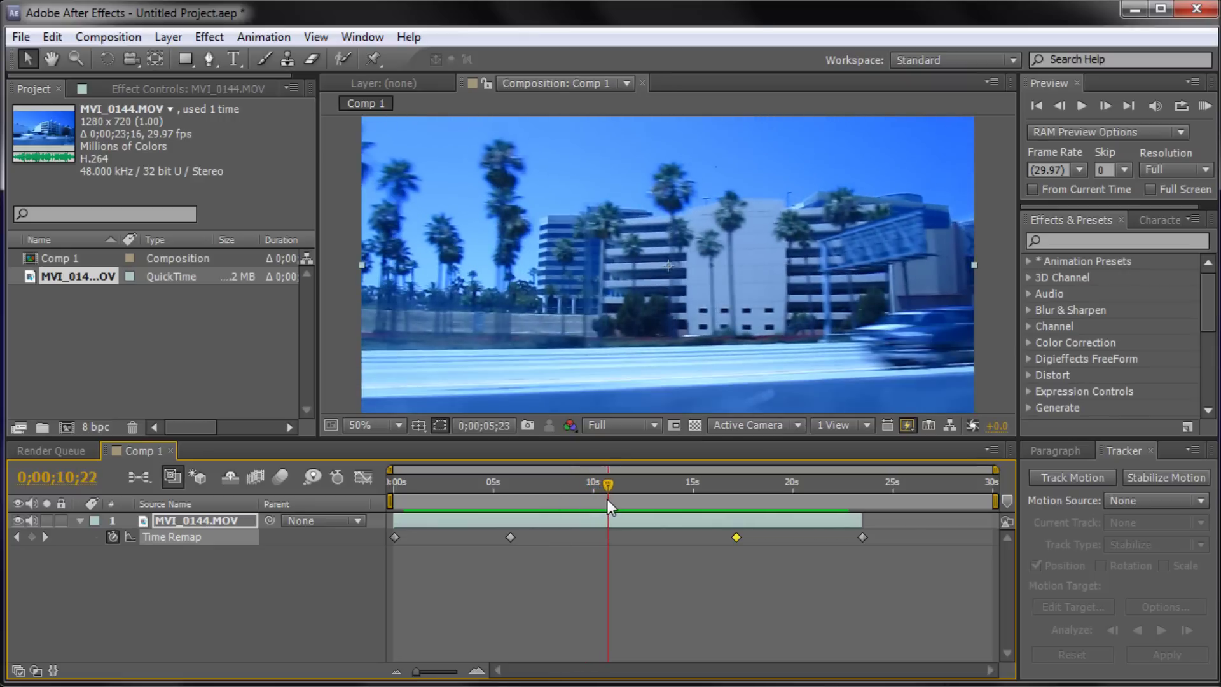